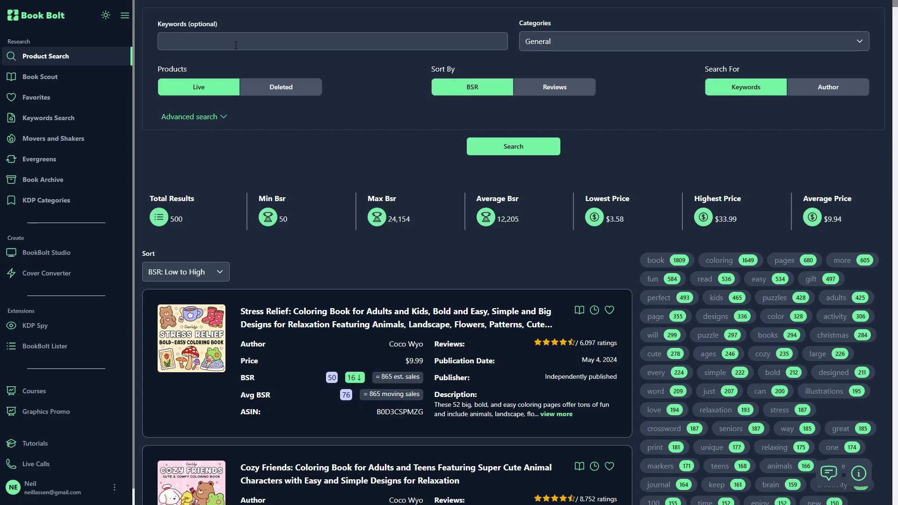
Search live products for the quoted keyword "storybook" and review the listed books and related keyword volumes.
left_click(236, 45)
type("\"storybook\"")
left_click(507, 149)
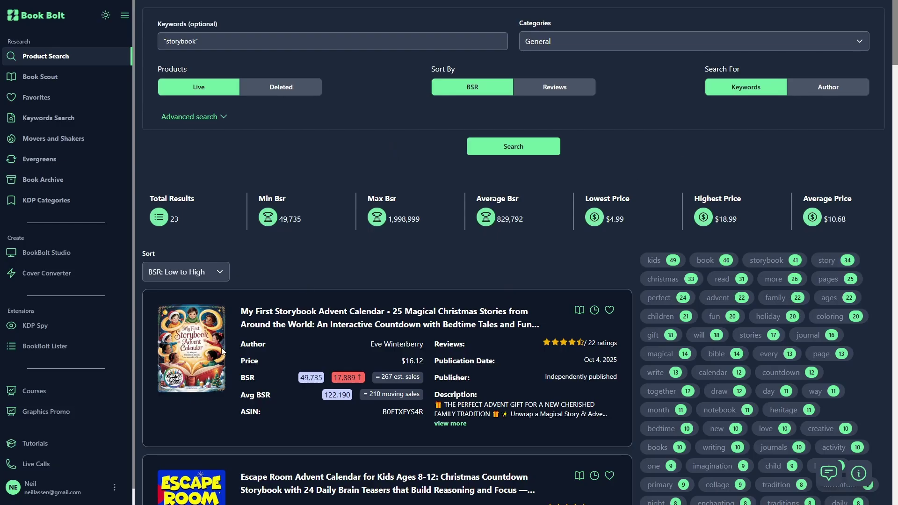
scroll(257, 358, "down", 4)
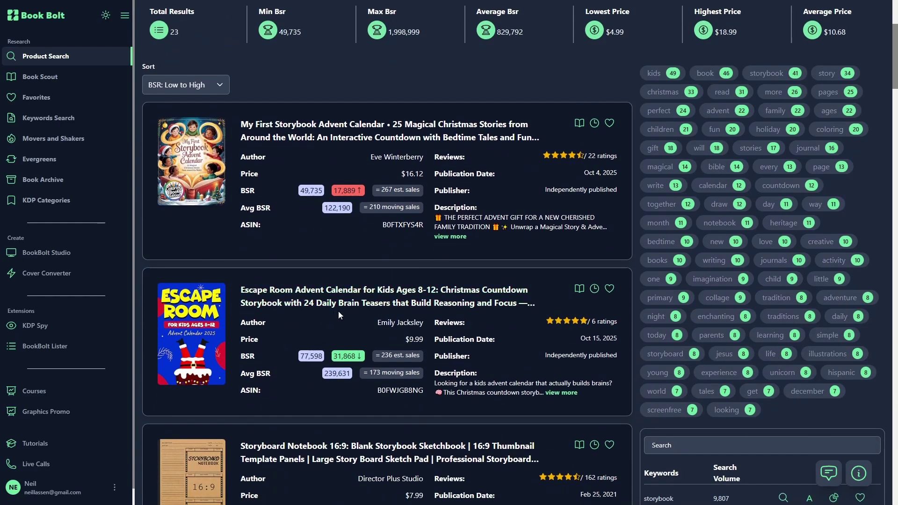
scroll(337, 310, "down", 4)
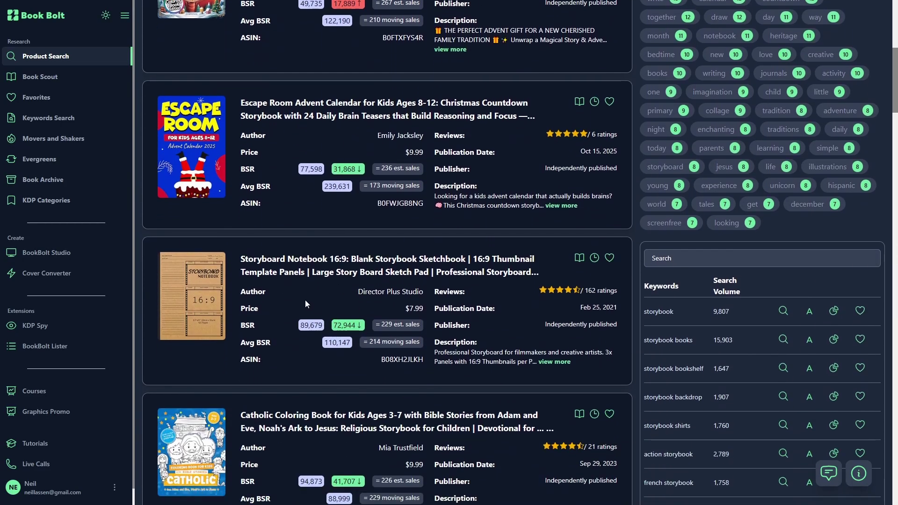
scroll(326, 291, "down", 4)
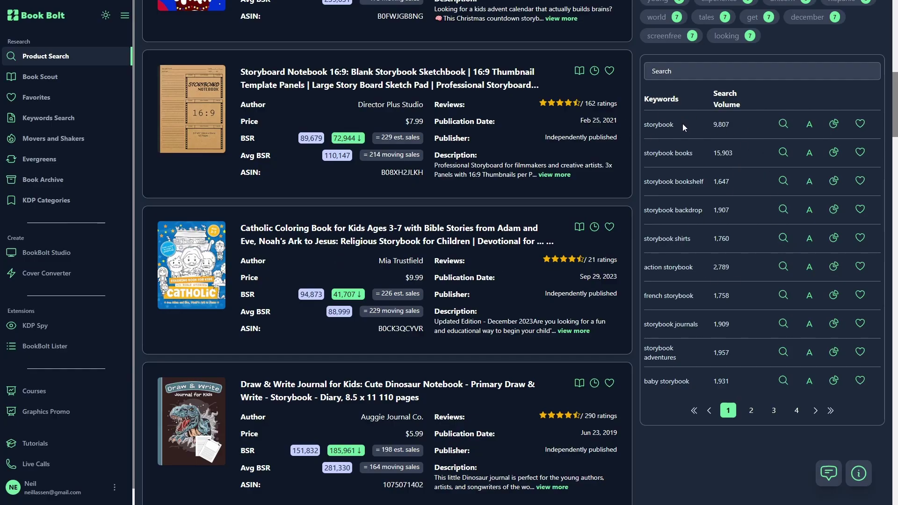
scroll(237, 345, "up", 1)
scroll(237, 344, "up", 10)
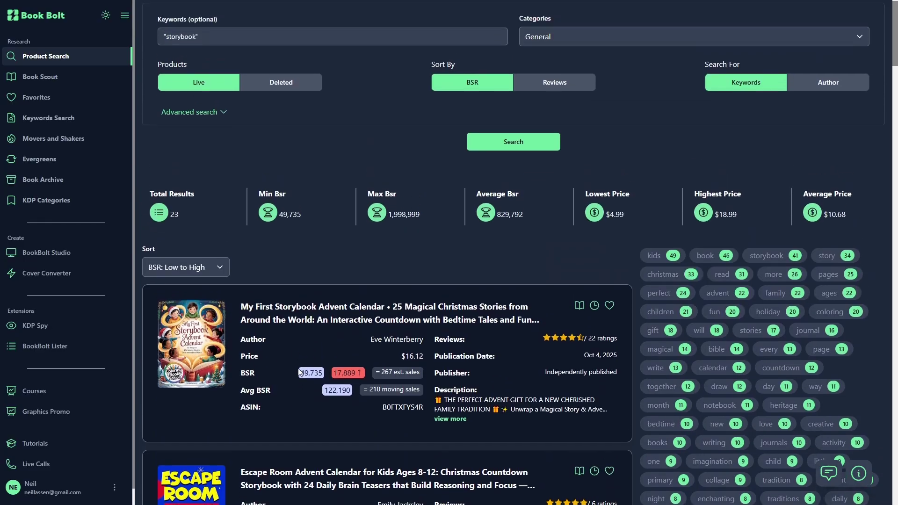
Look up "storybook" in the Keywords Search and examine the Amazon and Google keyword lists.
left_click(58, 117)
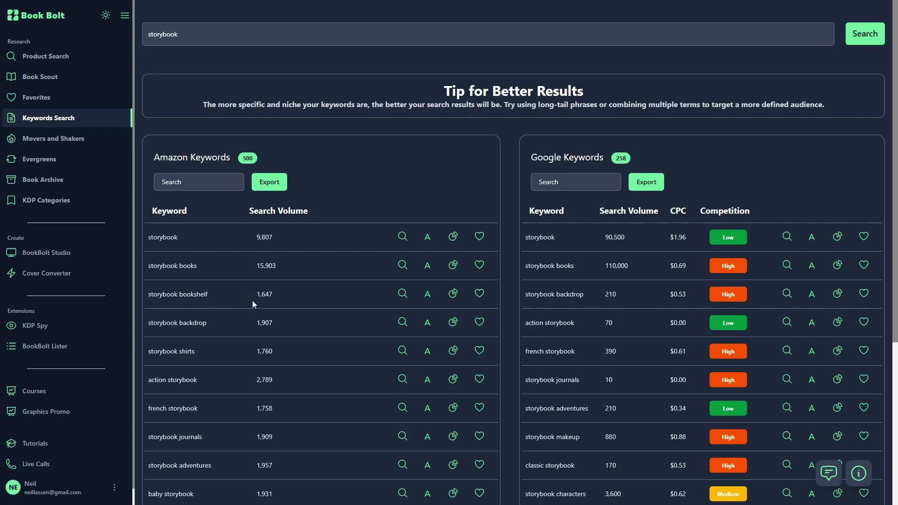
scroll(246, 307, "down", 2)
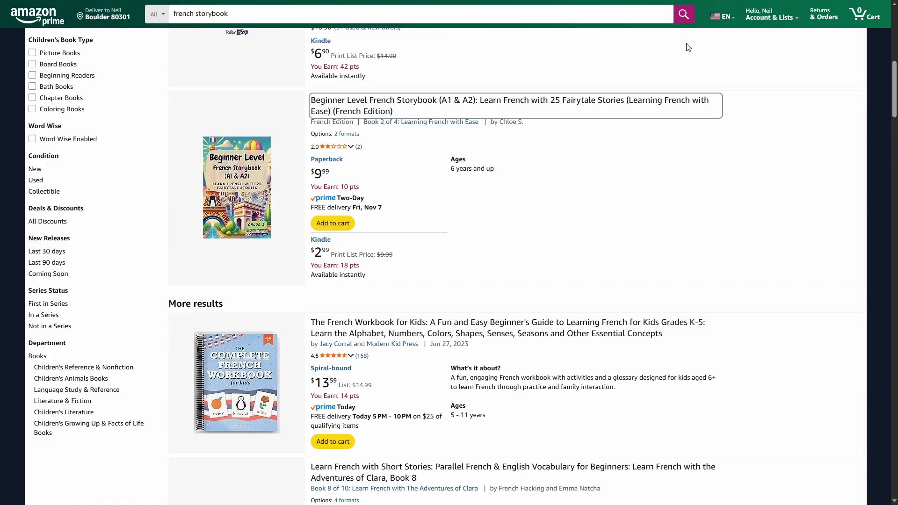
Examine the Amazon search results for "french storybook", including the result count, competing titles, prices and ratings.
scroll(636, 210, "up", 10)
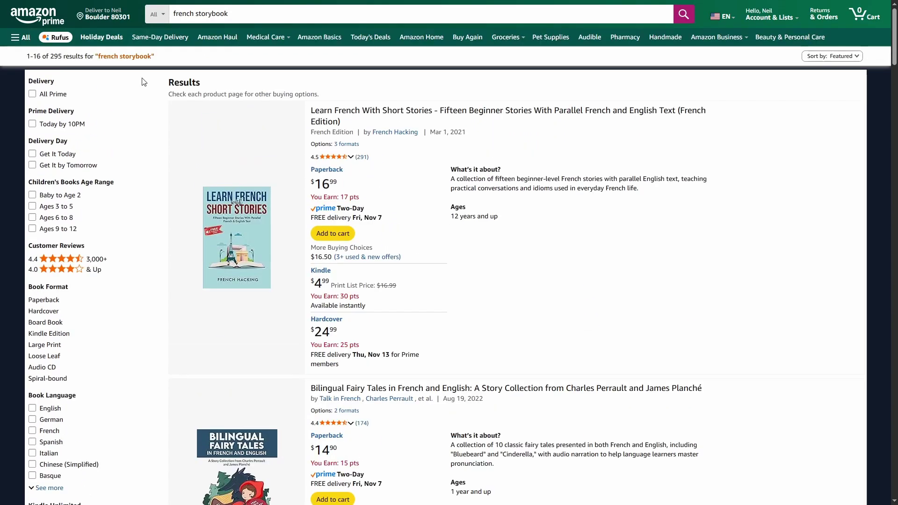
double_click(56, 56)
scroll(475, 251, "down", 7)
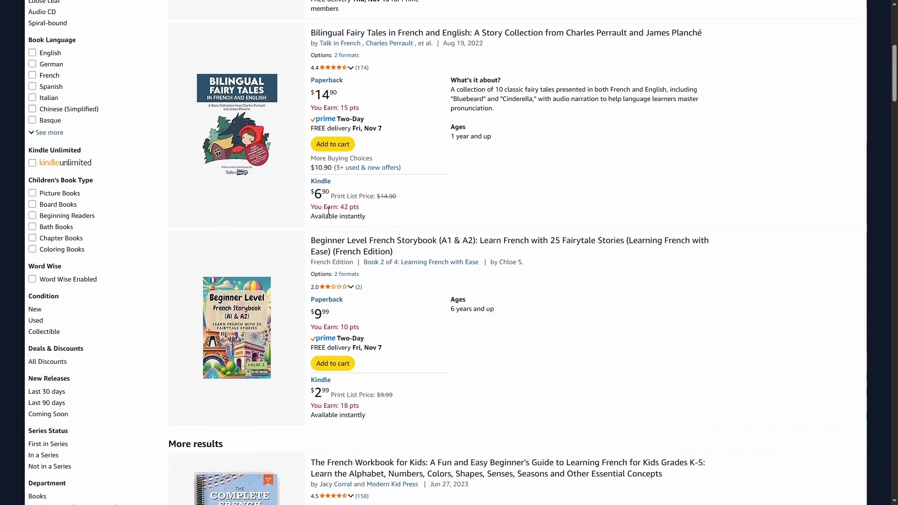
scroll(328, 212, "down", 2)
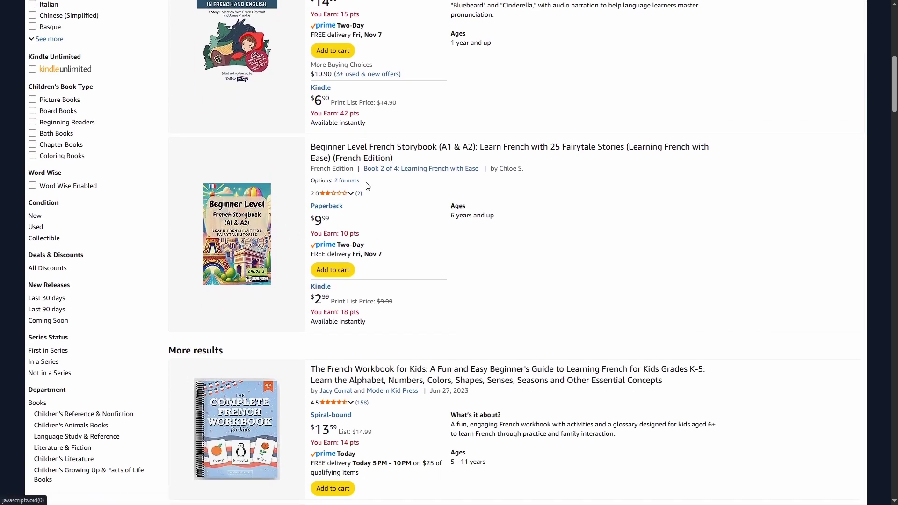
scroll(603, 104, "down", 2)
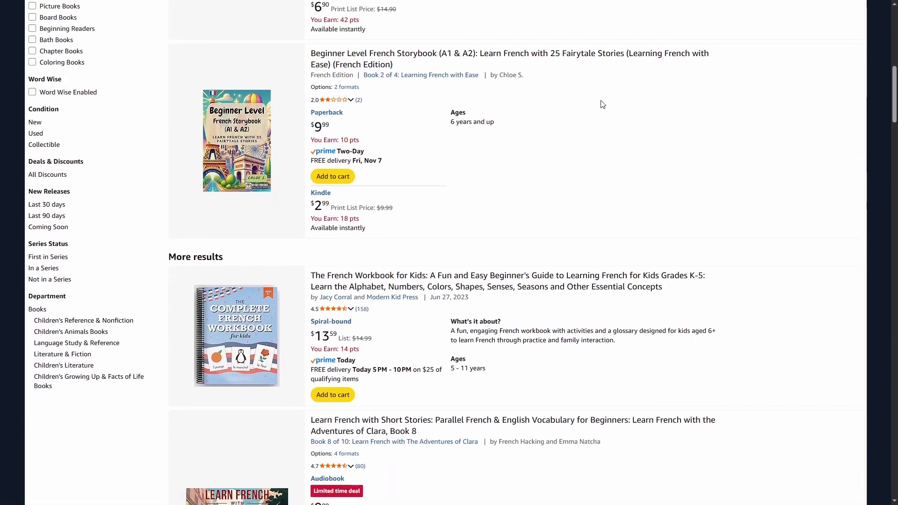
scroll(514, 173, "down", 4)
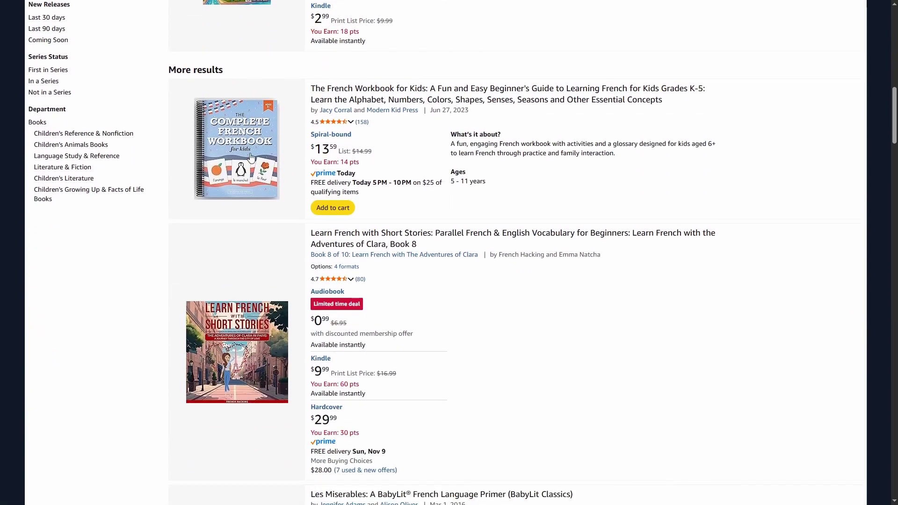
scroll(450, 304, "down", 2)
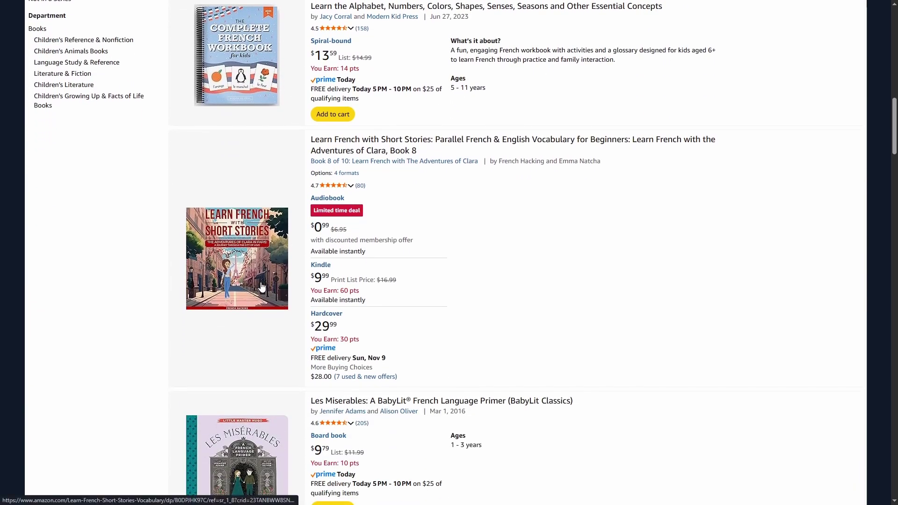
scroll(262, 287, "down", 8)
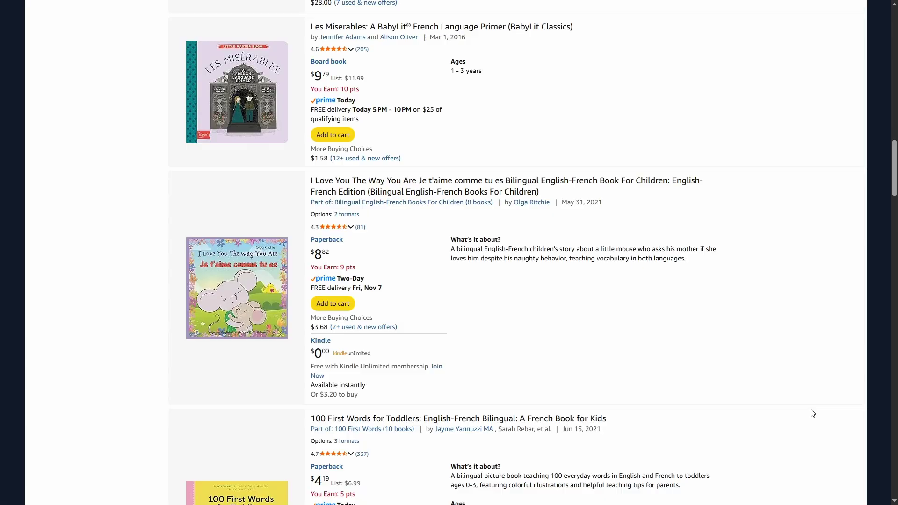
Open the Amazon listing "I Love You The Way You Are Je t'aime comme tu es" and check its product details and Best Sellers Rank.
left_click(491, 191)
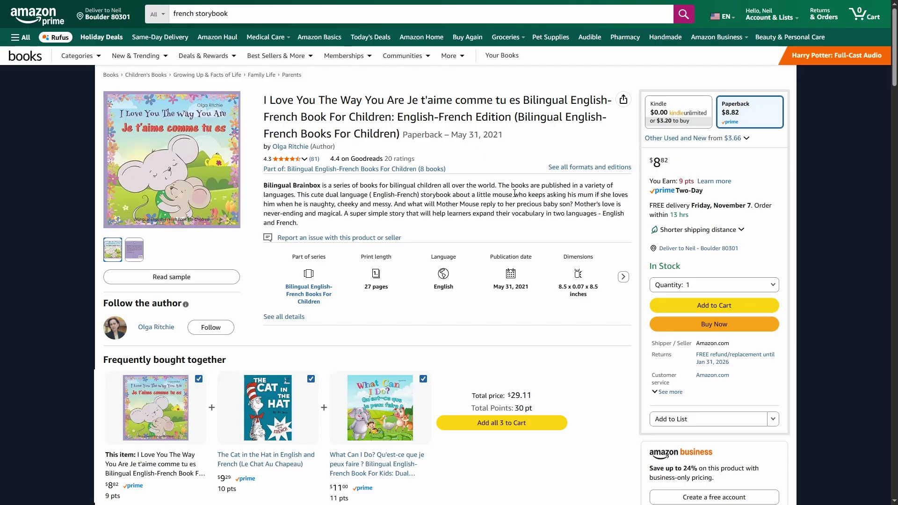
scroll(472, 286, "down", 20)
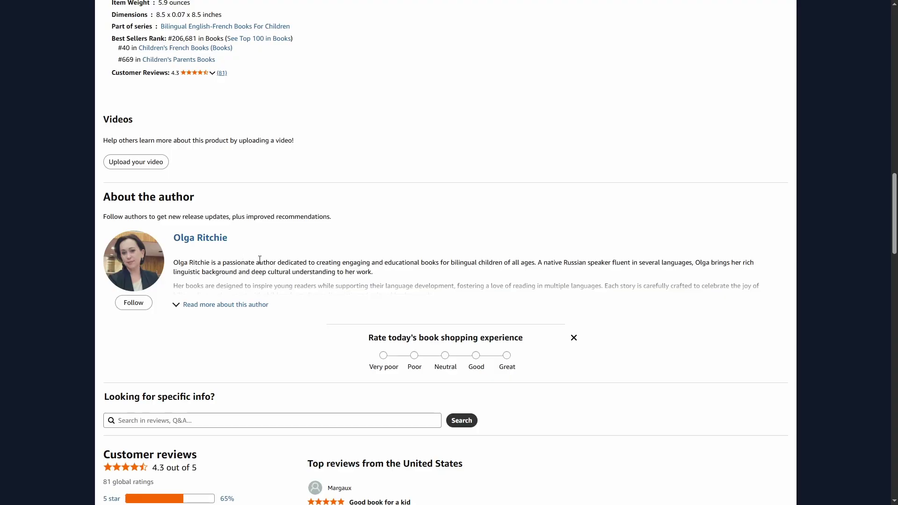
scroll(298, 265, "up", 20)
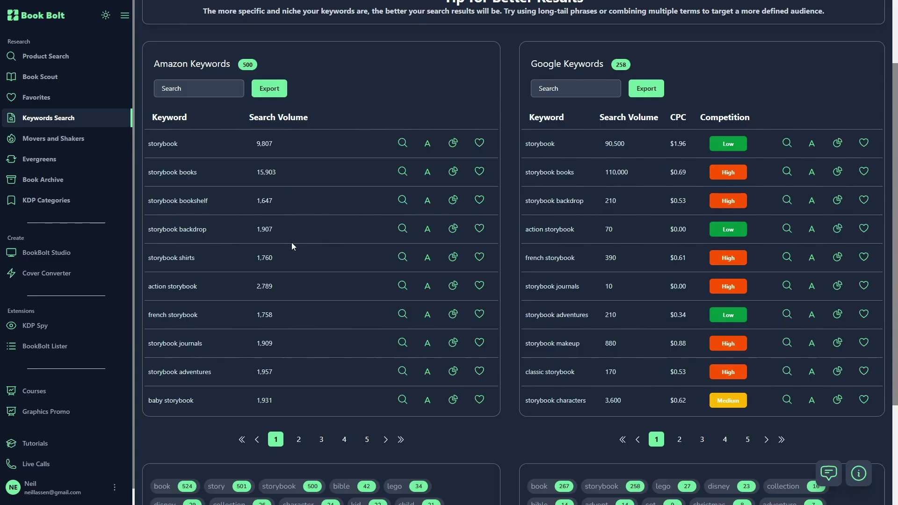
Switch to BookBolt Studio and create a new paperback cover-and-interior project named French Storybook with the AI Story Generator.
left_click(69, 254)
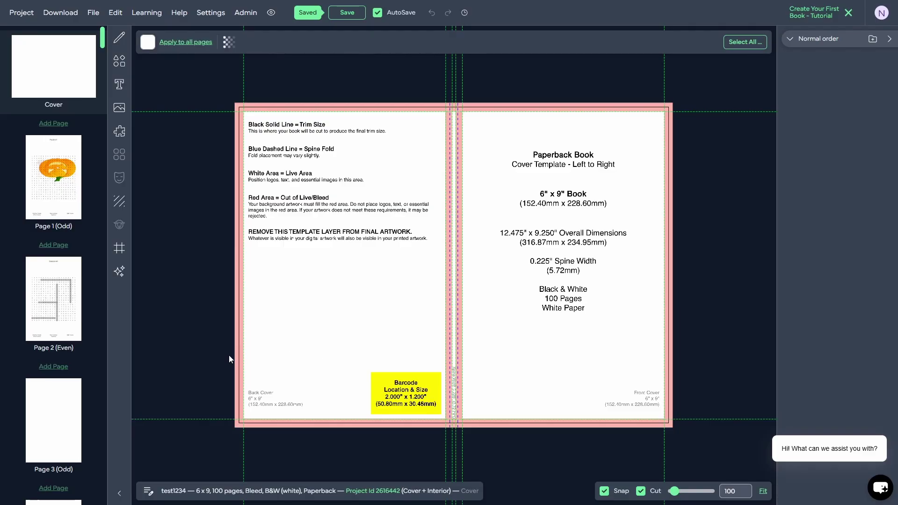
left_click(15, 15)
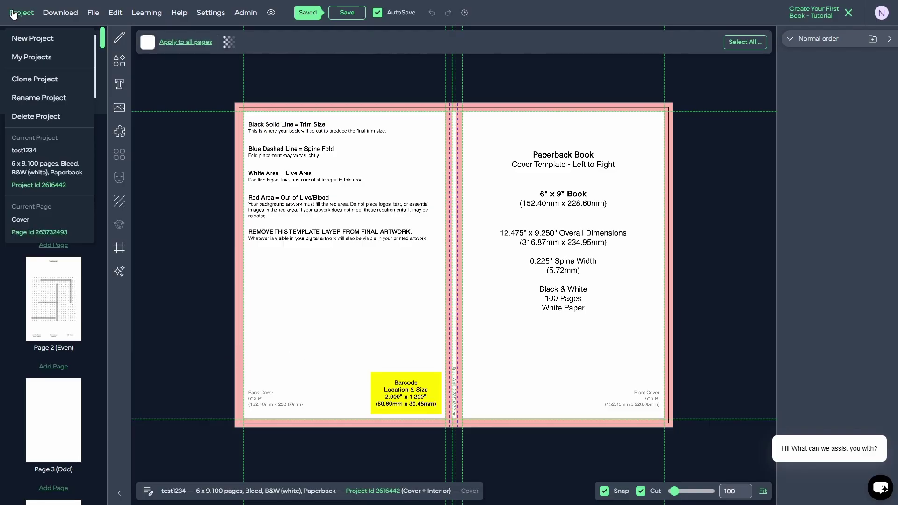
left_click(35, 47)
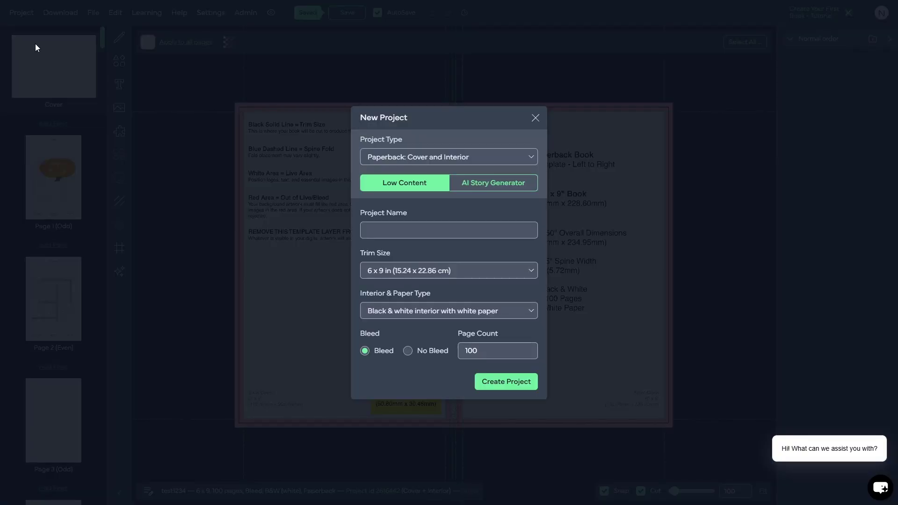
left_click(491, 190)
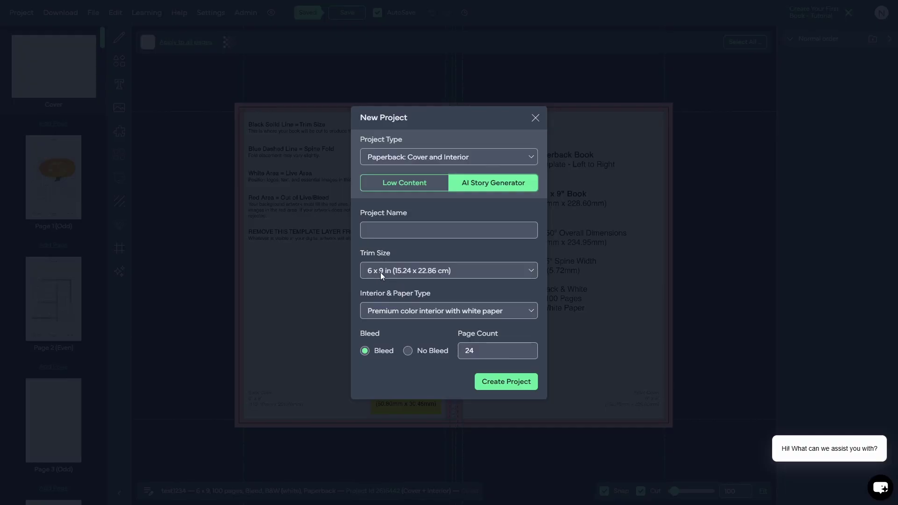
left_click(404, 232)
type("French ")
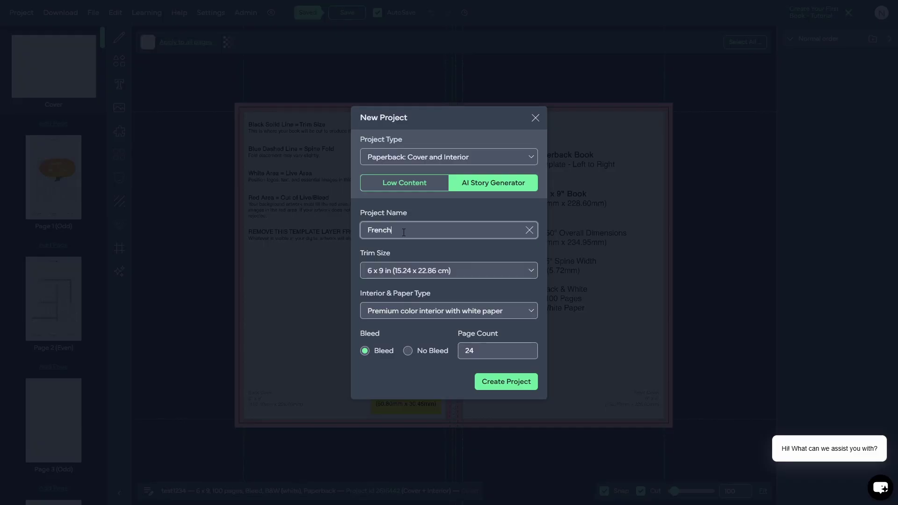
type("Storybook")
left_click(504, 383)
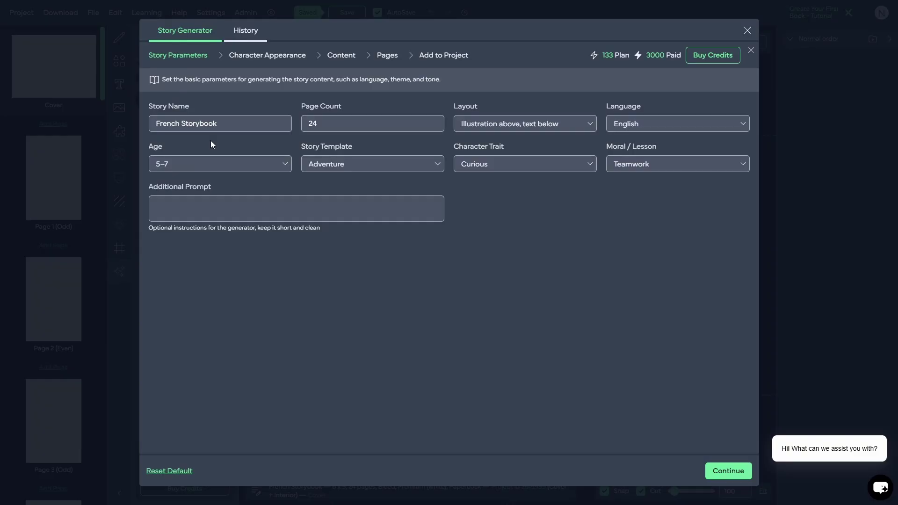
Set the story layout to "Illustration above, text below" and the language to French.
left_click(531, 123)
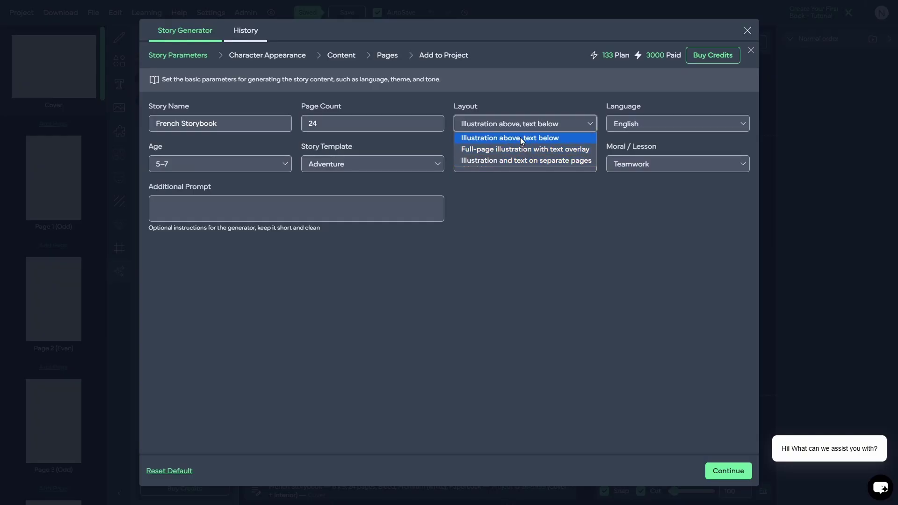
left_click(520, 137)
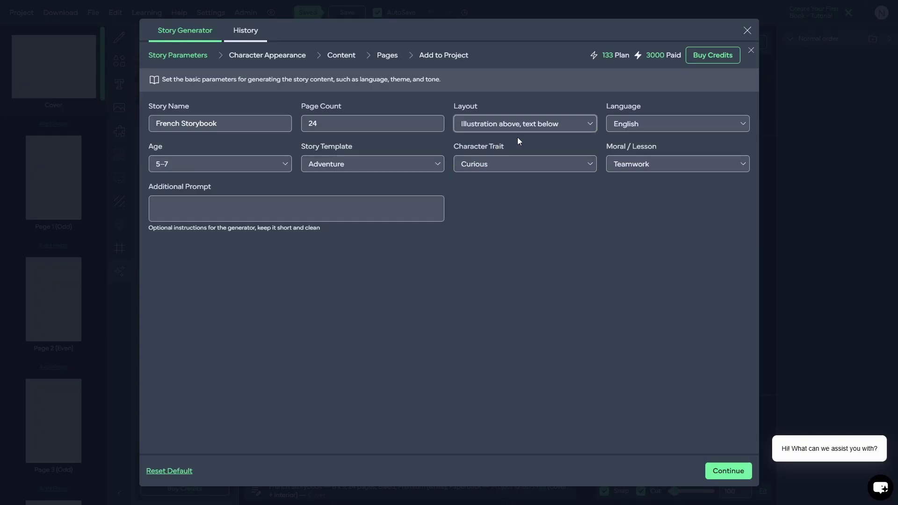
left_click(635, 125)
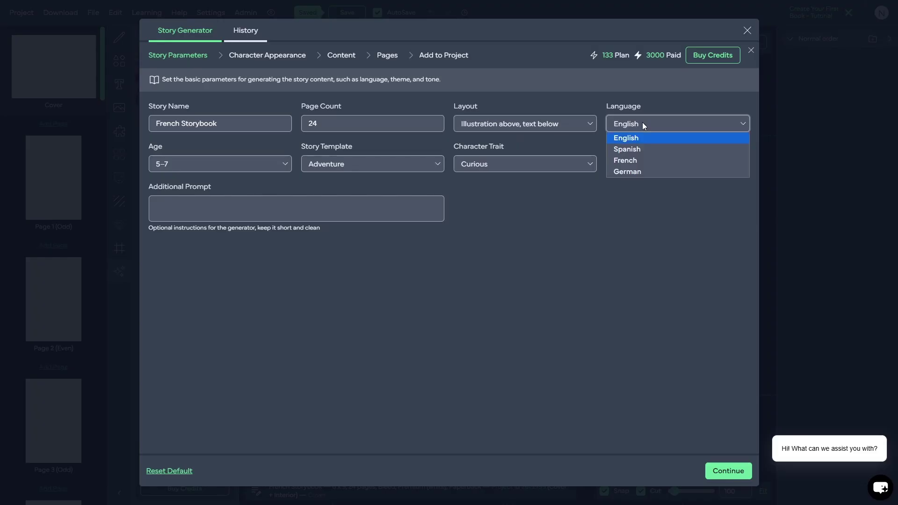
left_click(641, 161)
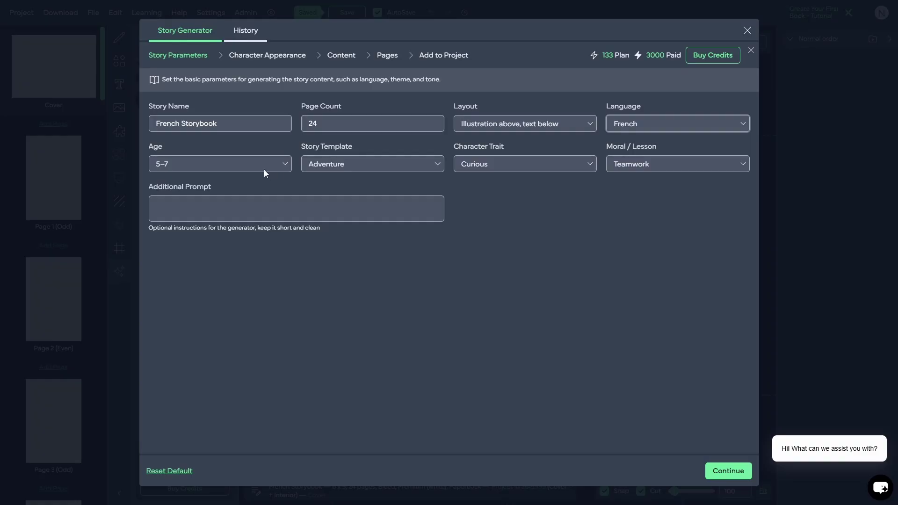
Set the story's target age to 5–7 and its template to Fairy Tale.
left_click(238, 166)
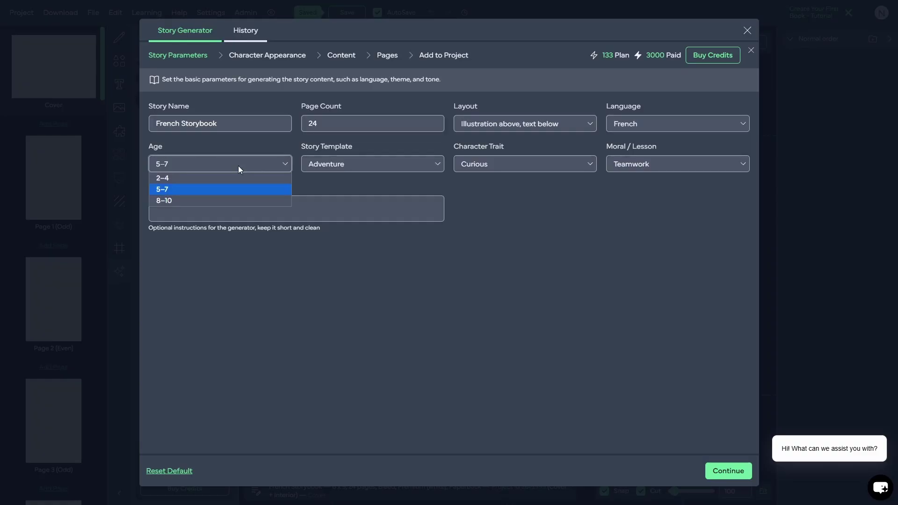
left_click(177, 188)
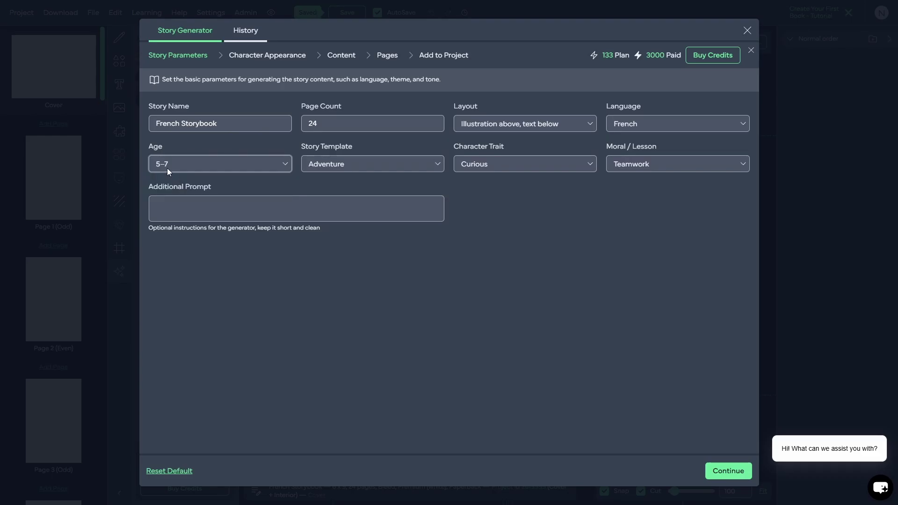
left_click(348, 165)
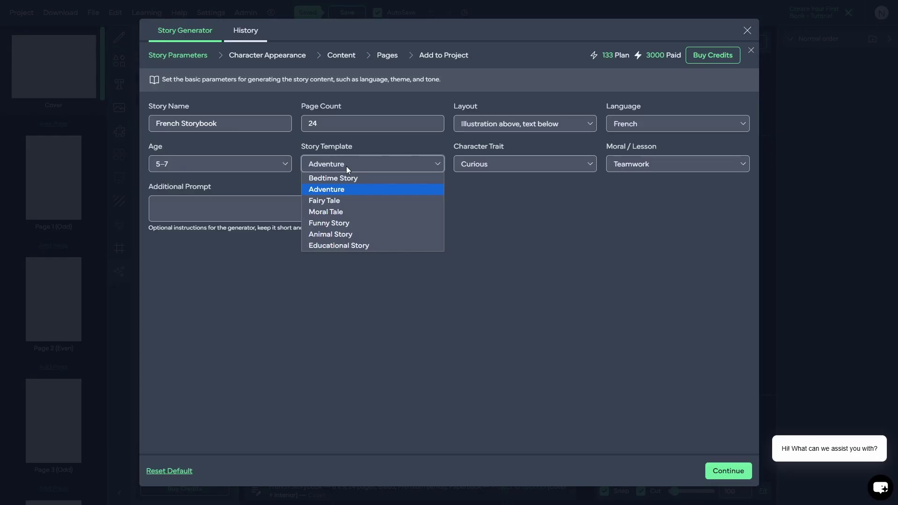
left_click(346, 201)
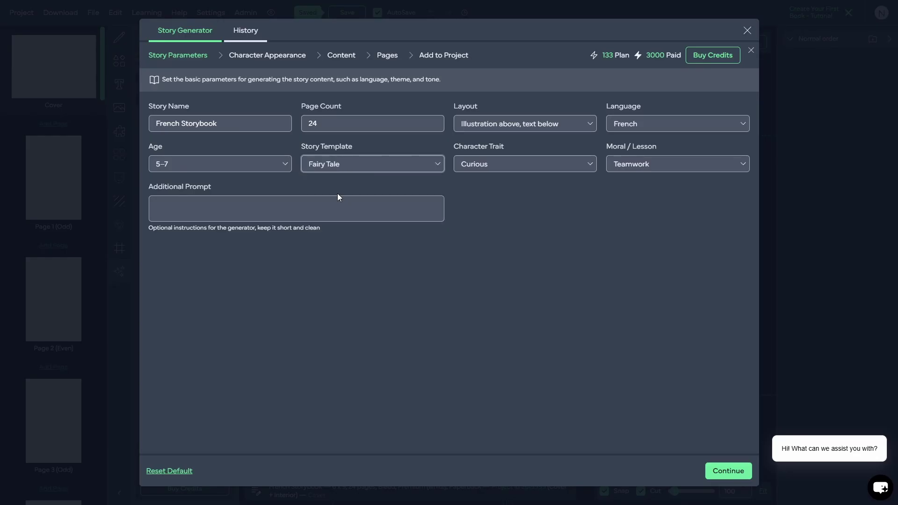
Review the character trait and moral options, and continue to the Character Appearance stage of the story.
left_click(523, 169)
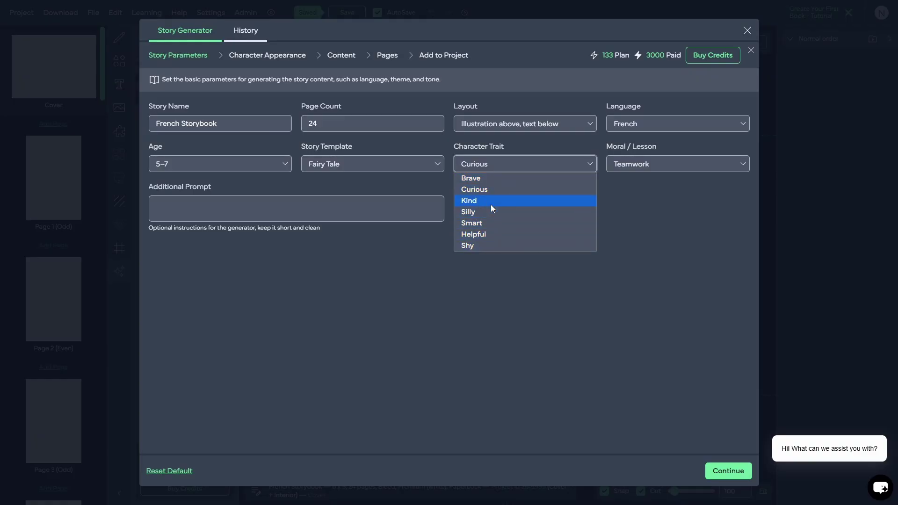
left_click(655, 247)
left_click(648, 167)
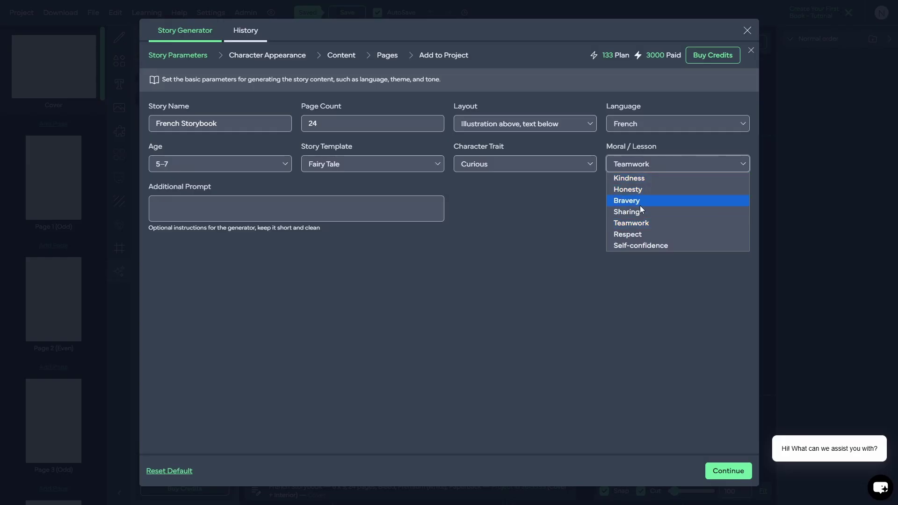
left_click(546, 239)
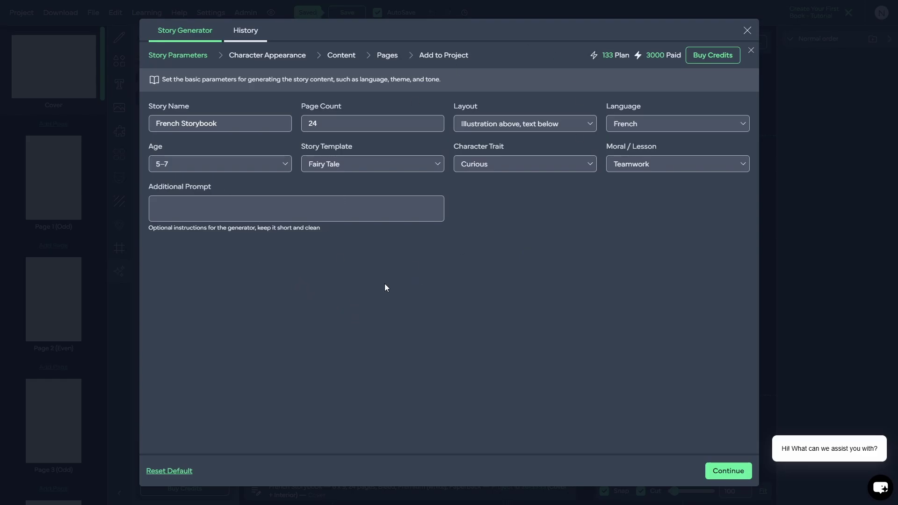
left_click(728, 470)
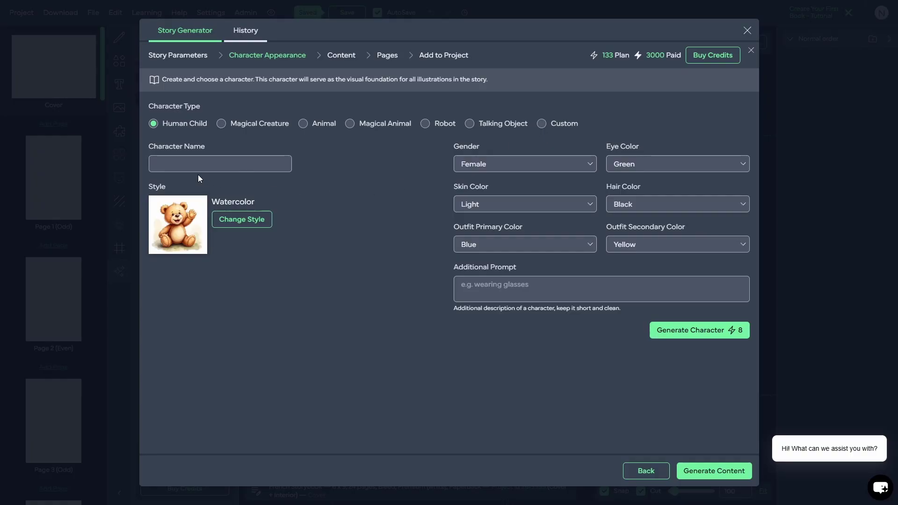
Review the available illustration styles for the character and keep Watercolor.
left_click(238, 220)
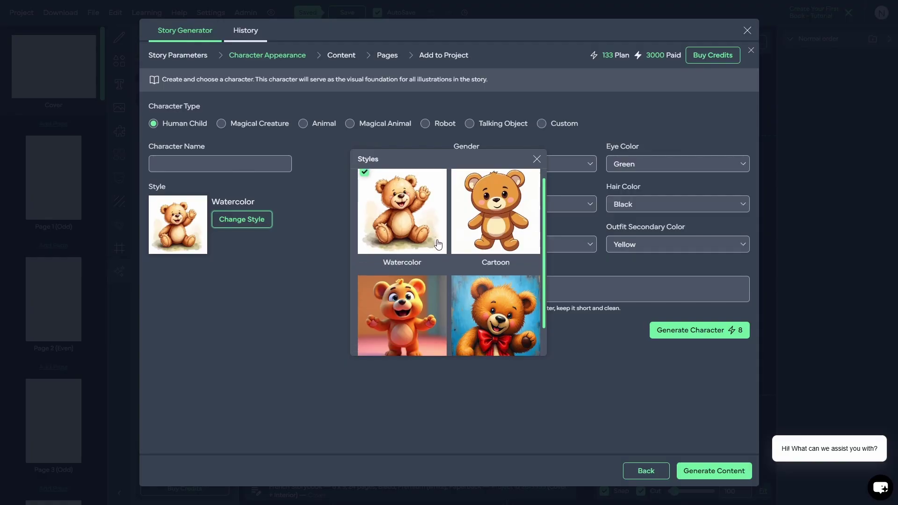
scroll(470, 220, "down", 1)
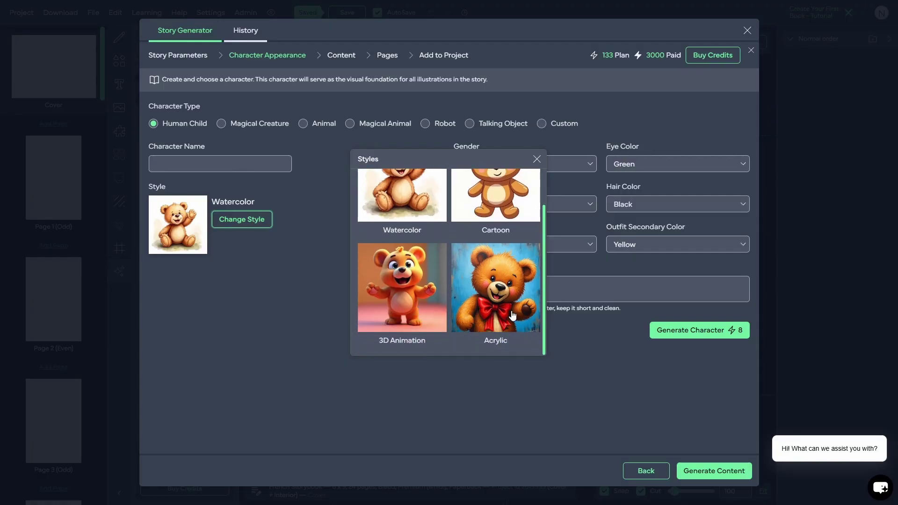
scroll(505, 315, "up", 1)
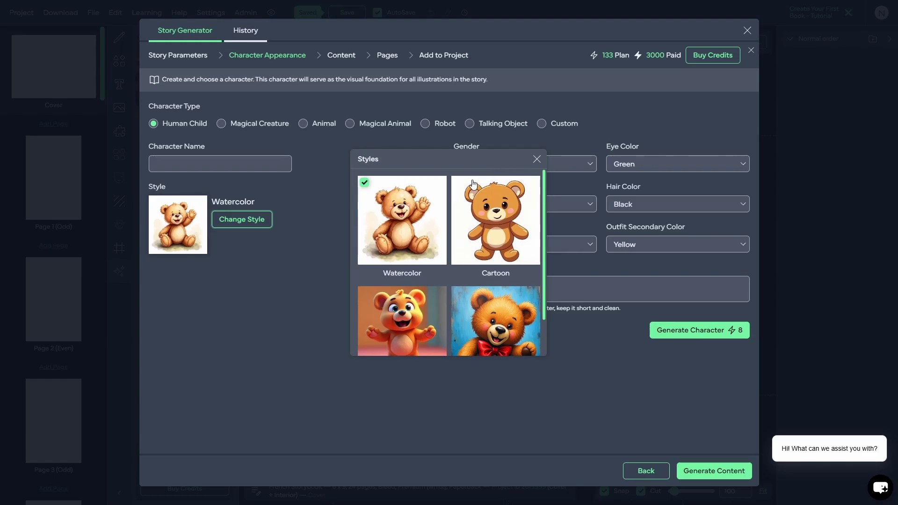
left_click(537, 159)
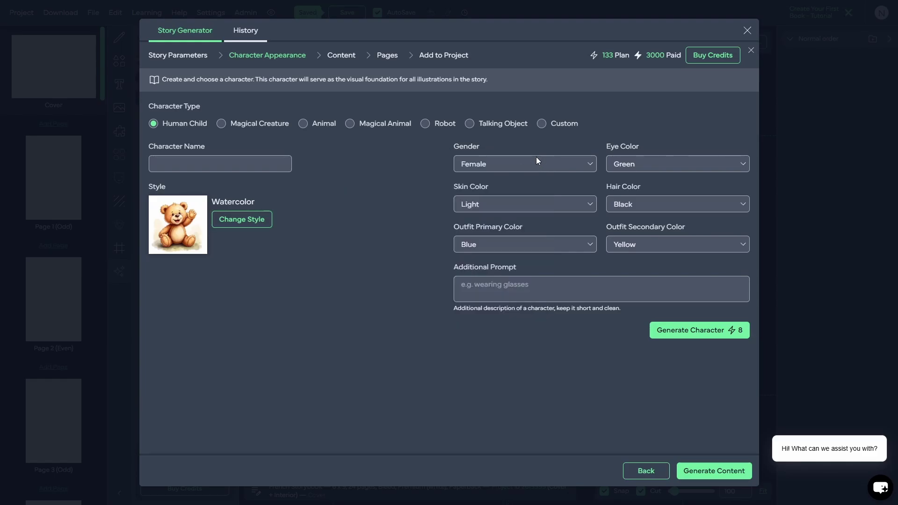
Name the female human child character Emily and set her eye color to Blue.
left_click(234, 165)
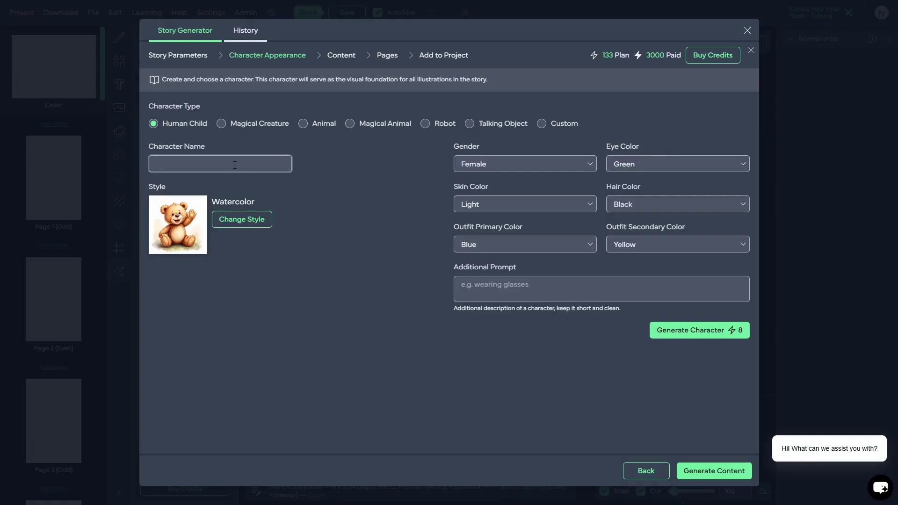
type("Emily")
left_click(512, 168)
left_click(512, 168)
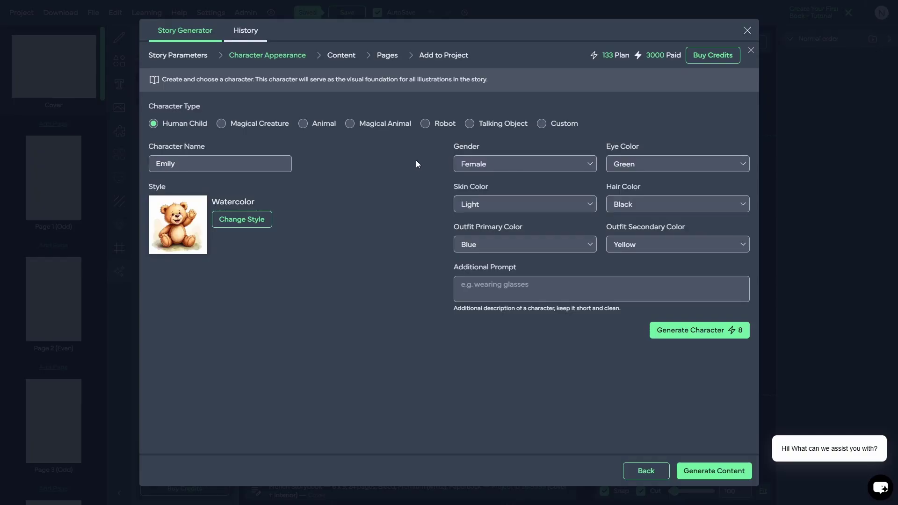
left_click(655, 158)
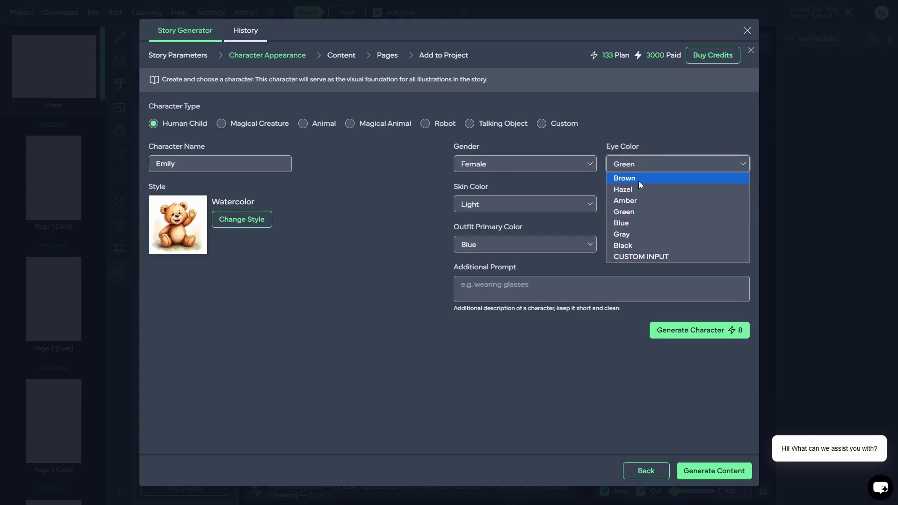
left_click(649, 224)
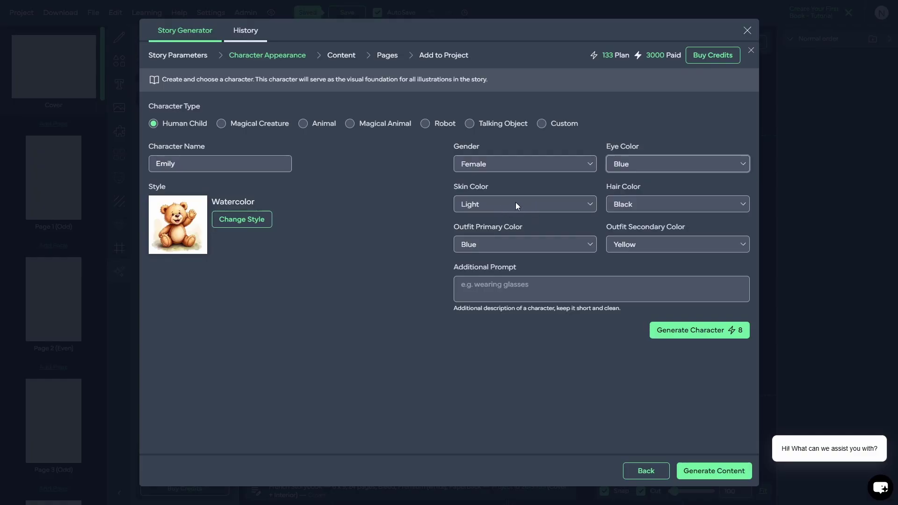
Review the hair color and outfit color options for the character, keeping the current choices.
left_click(656, 203)
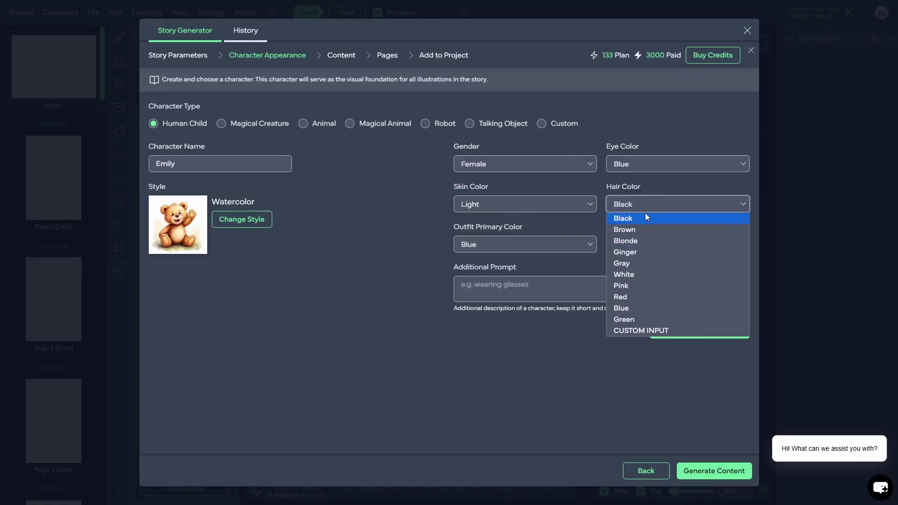
left_click(490, 223)
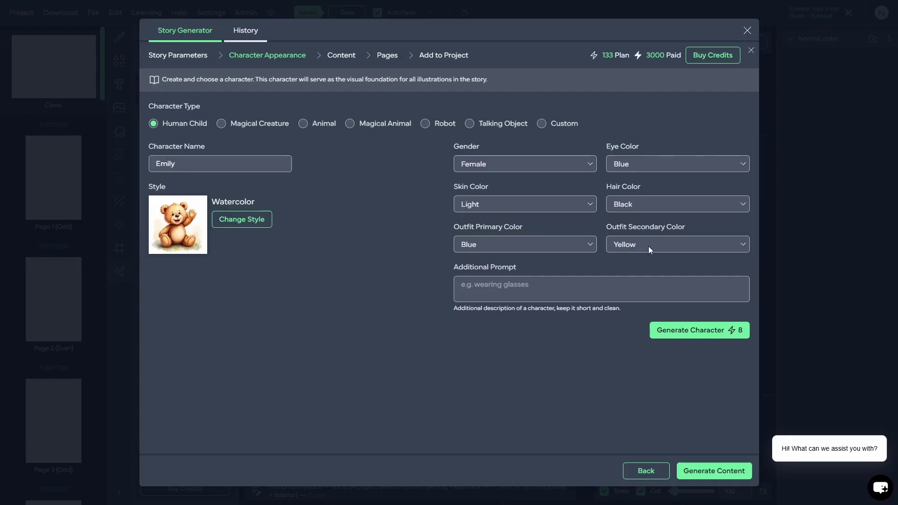
left_click(590, 248)
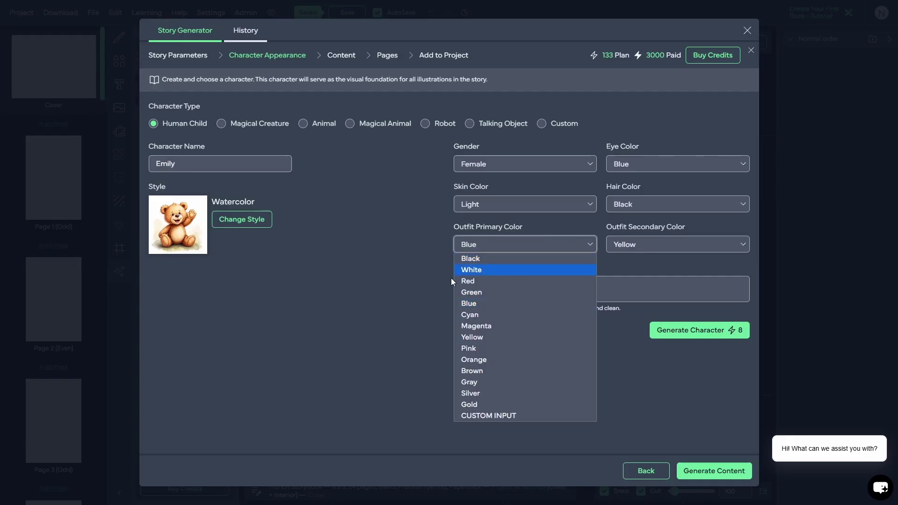
left_click(678, 238)
left_click(429, 243)
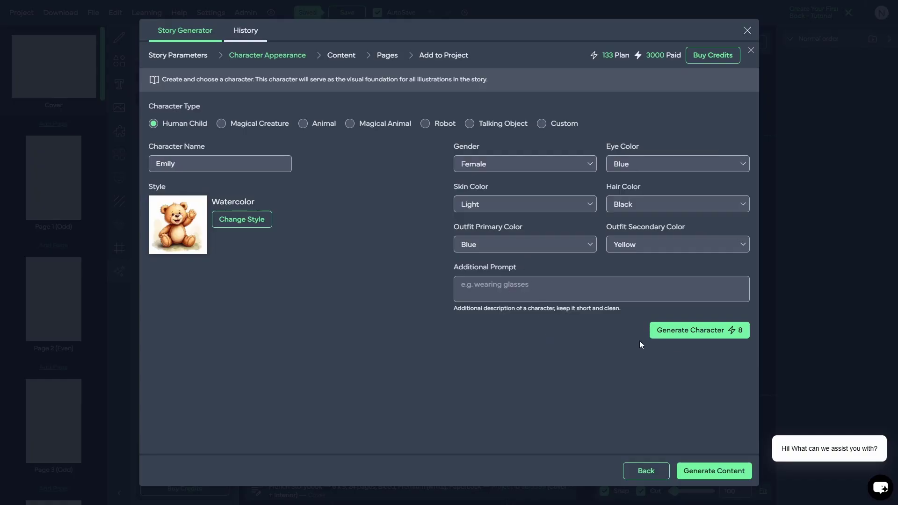
Generate the character and an alternative version, and select the first version with the bird beside her for the story.
left_click(697, 333)
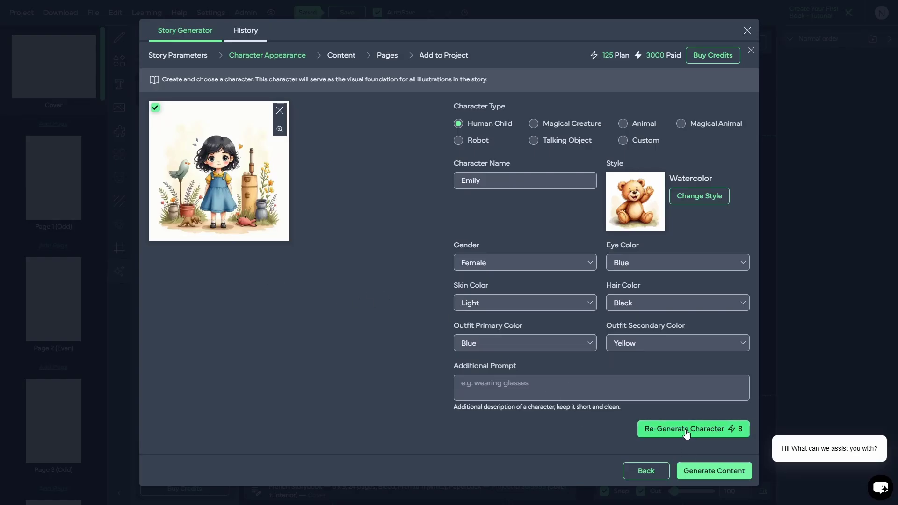
left_click(669, 427)
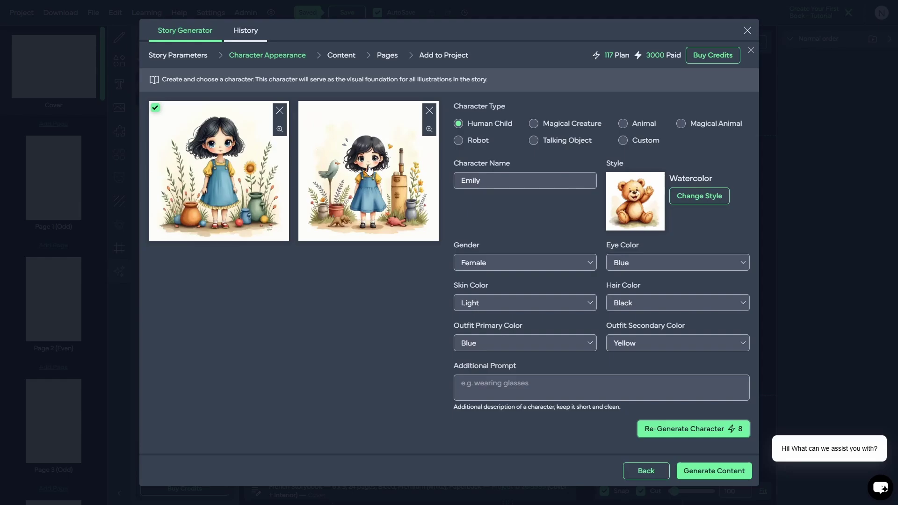
left_click(377, 187)
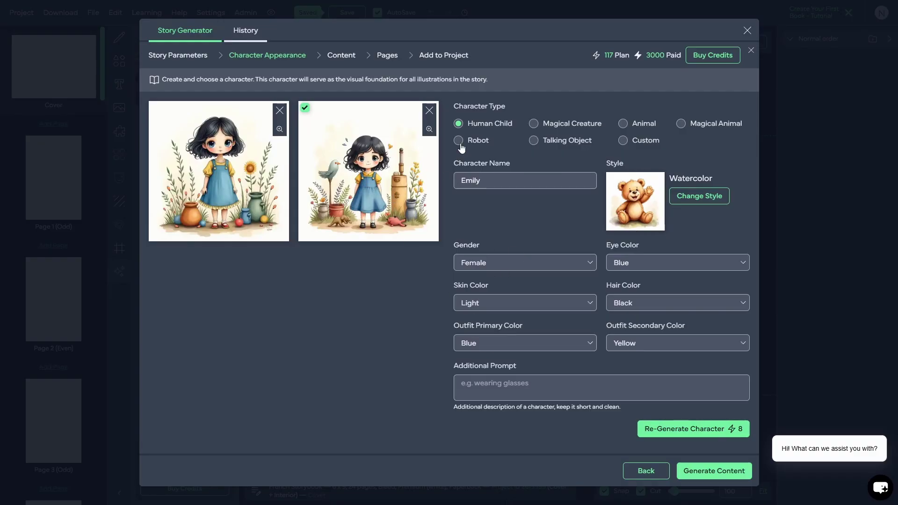
Generate the story content and review the page texts, including page 1's editable text.
left_click(714, 471)
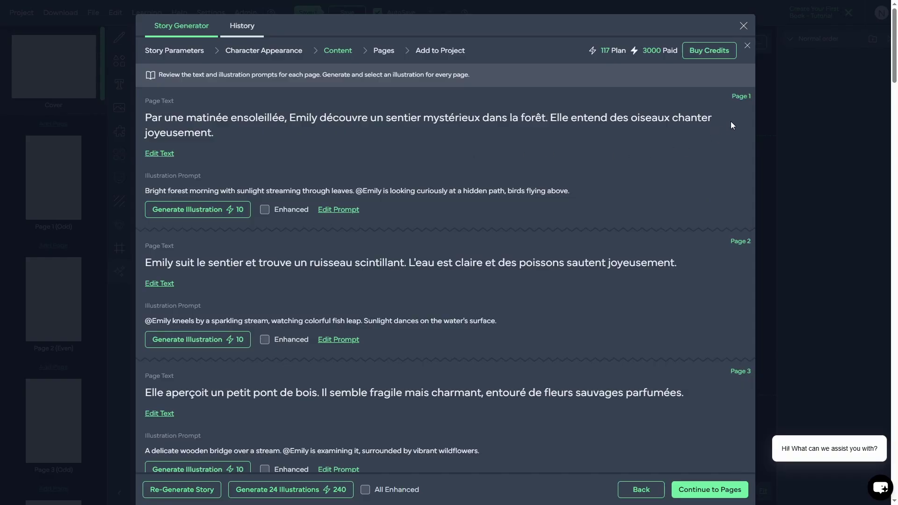
scroll(742, 279, "down", 3)
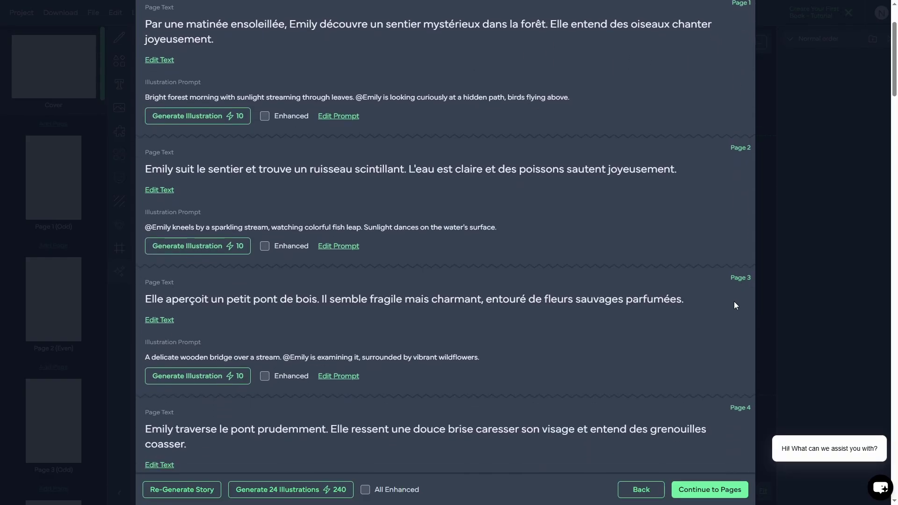
scroll(734, 305, "up", 3)
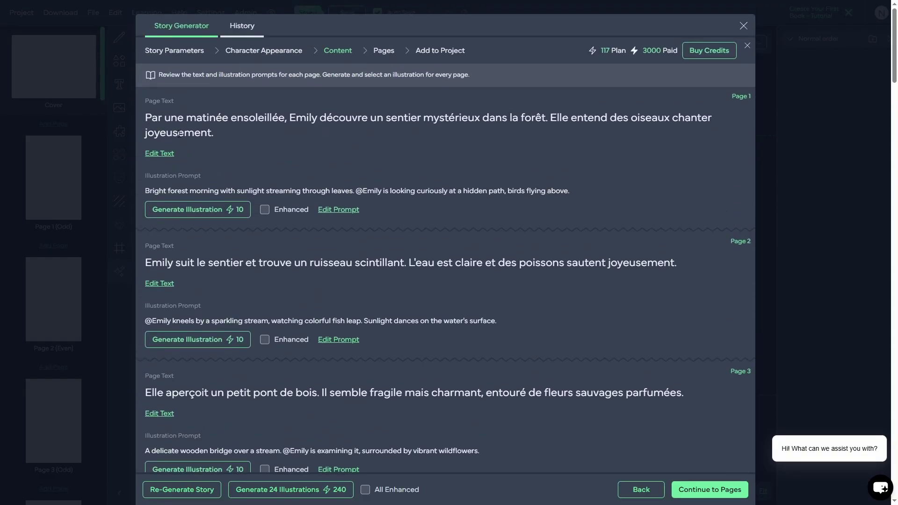
left_click(159, 154)
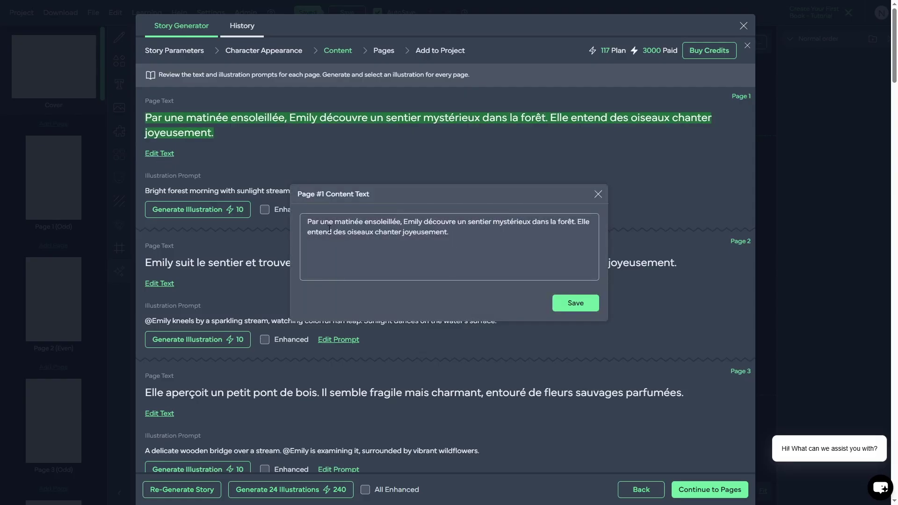
left_click(598, 195)
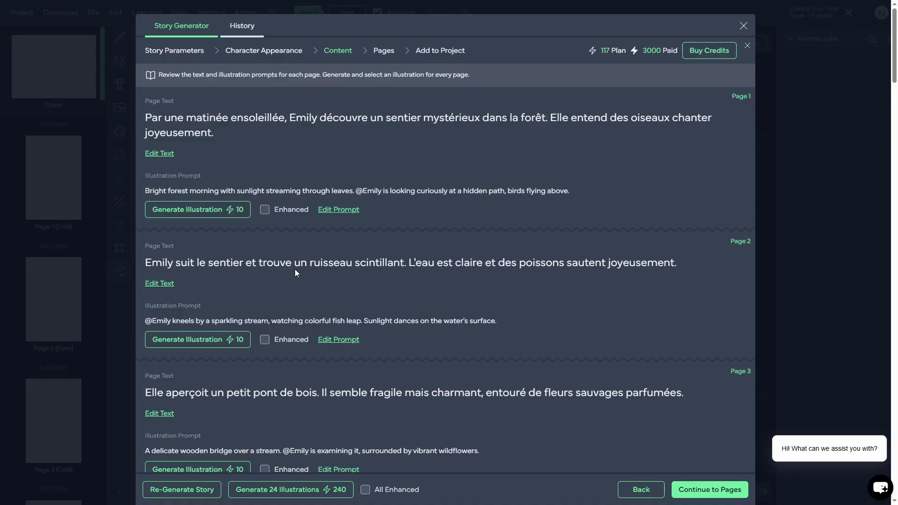
Try the Enhanced option on page 1 and on all pages, and clear it for every page.
left_click(264, 212)
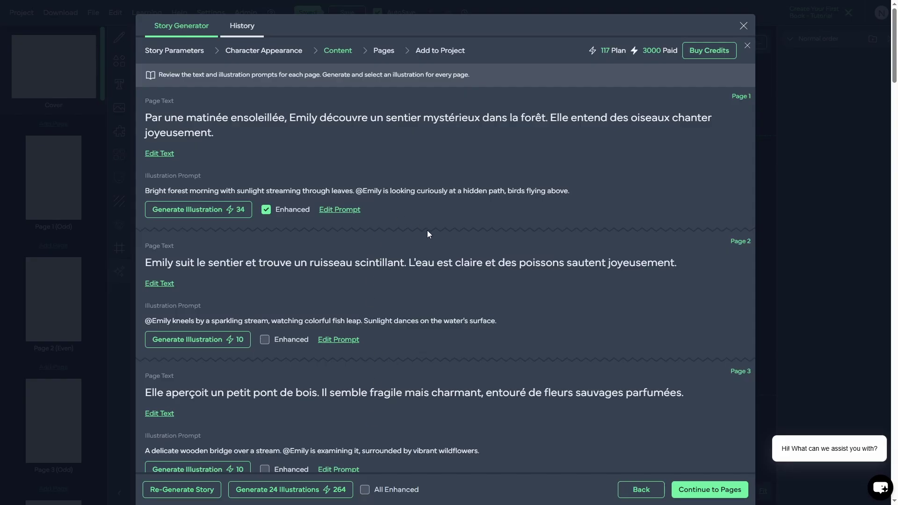
left_click(365, 490)
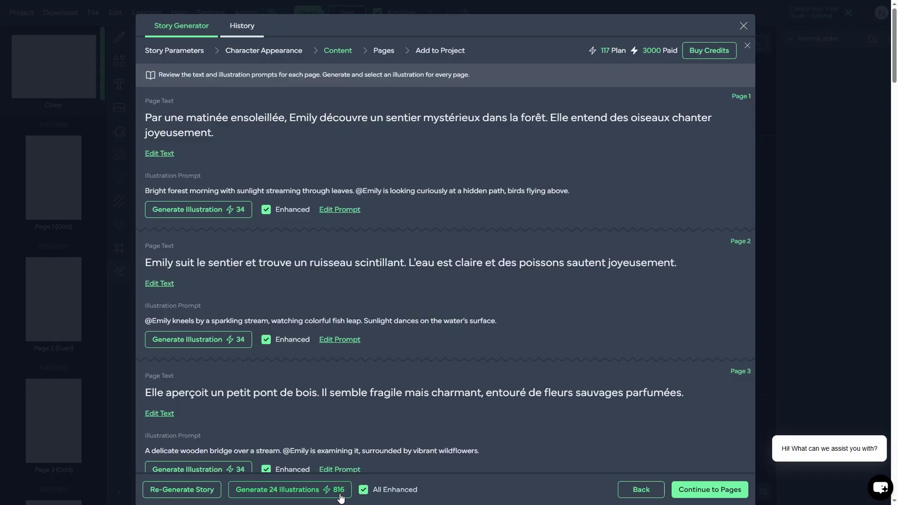
left_click(373, 491)
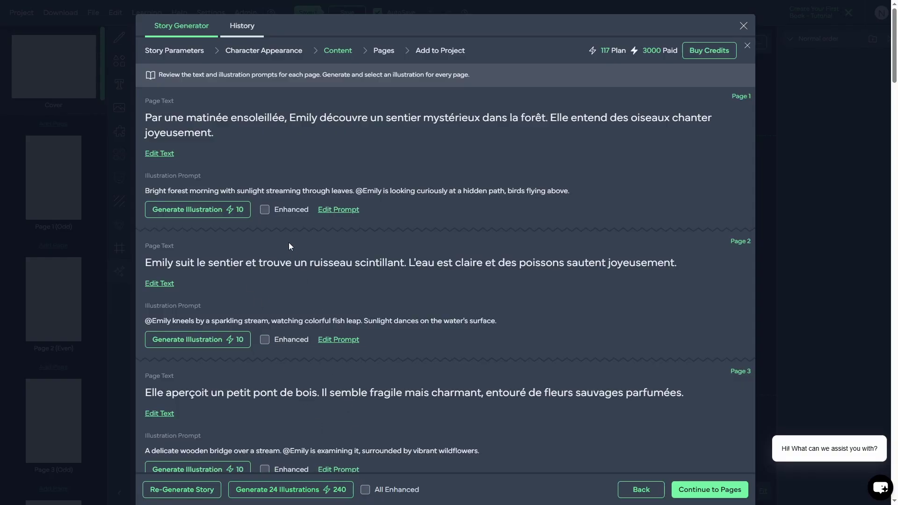
Generate an Enhanced illustration for page 1.
left_click(264, 211)
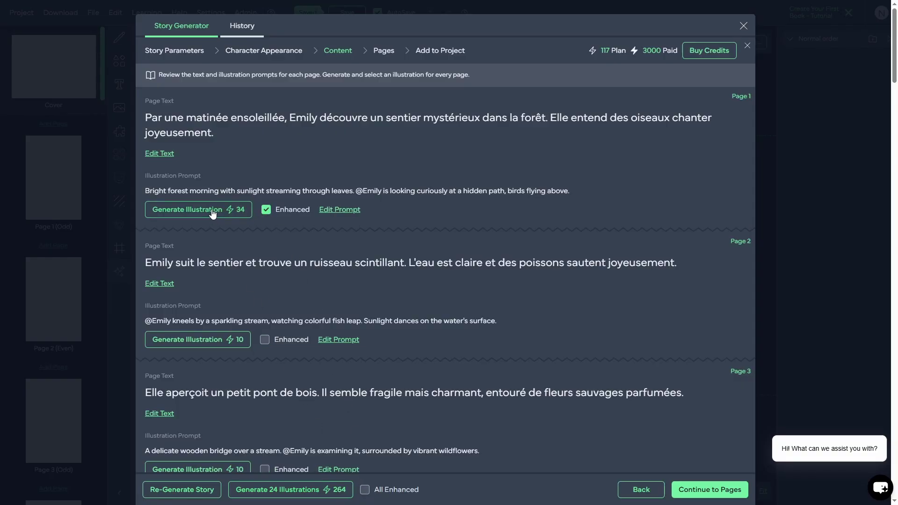
left_click(213, 214)
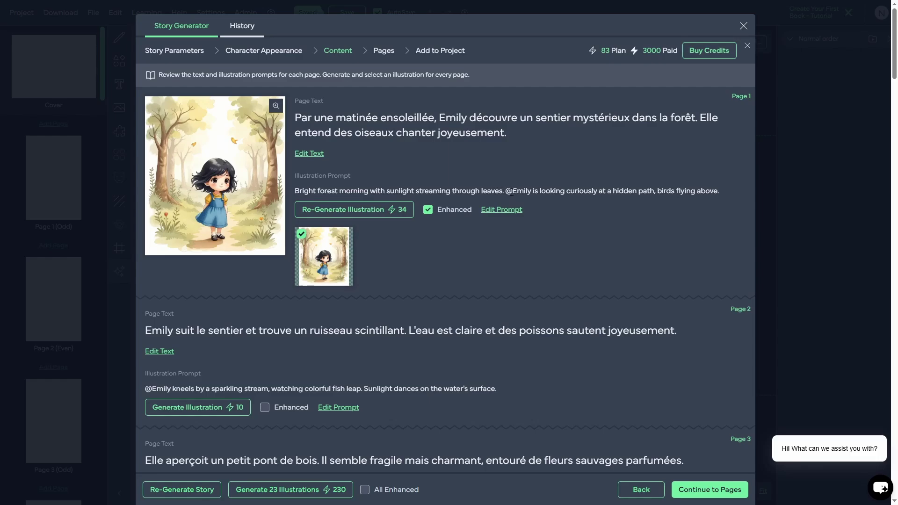
left_click(496, 212)
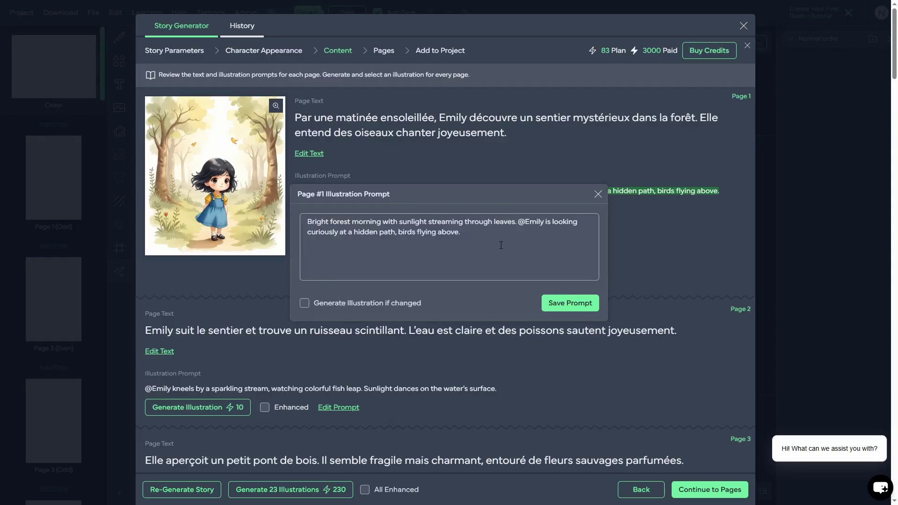
left_click(599, 196)
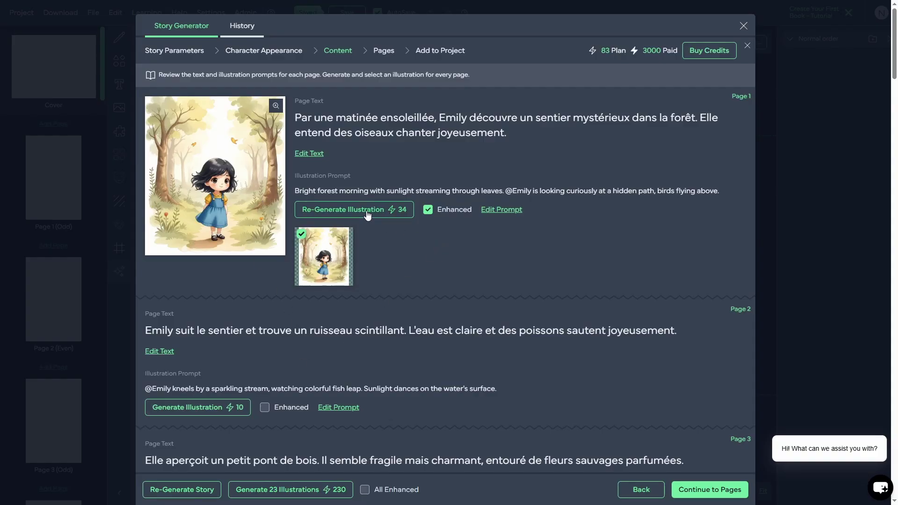
left_click(496, 210)
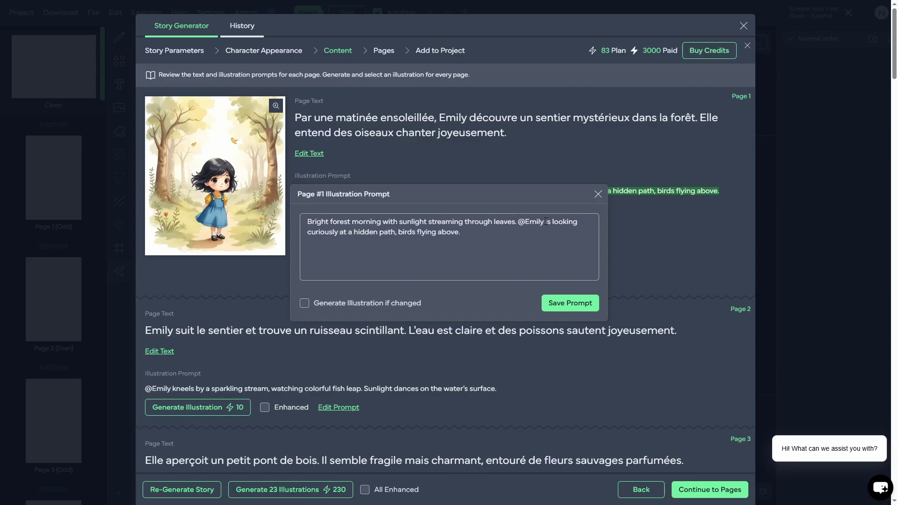
left_click_drag(546, 221, 515, 227)
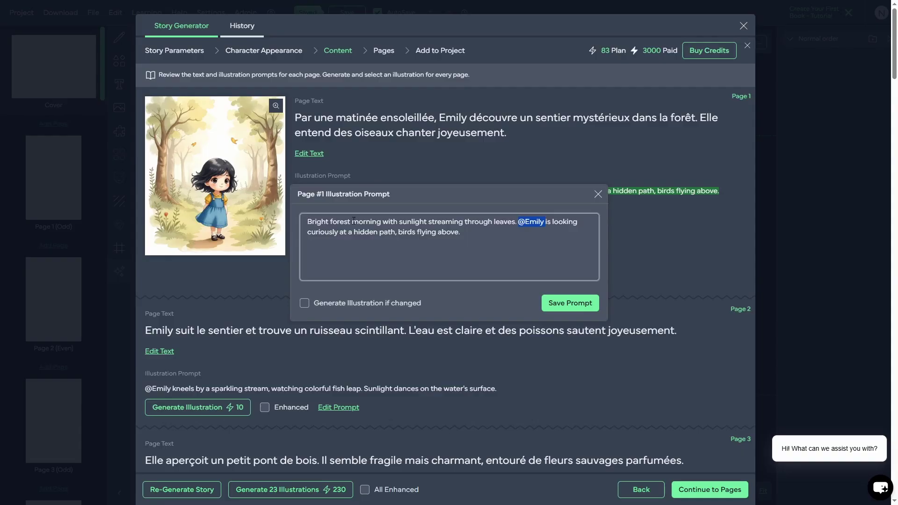
left_click(598, 194)
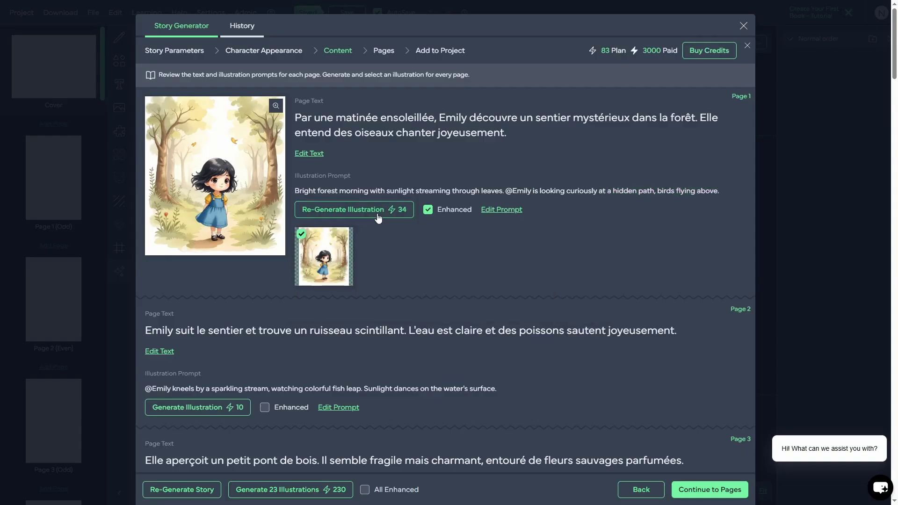
Regenerate page 1's illustration and select the original version with the girl facing forward.
left_click(378, 217)
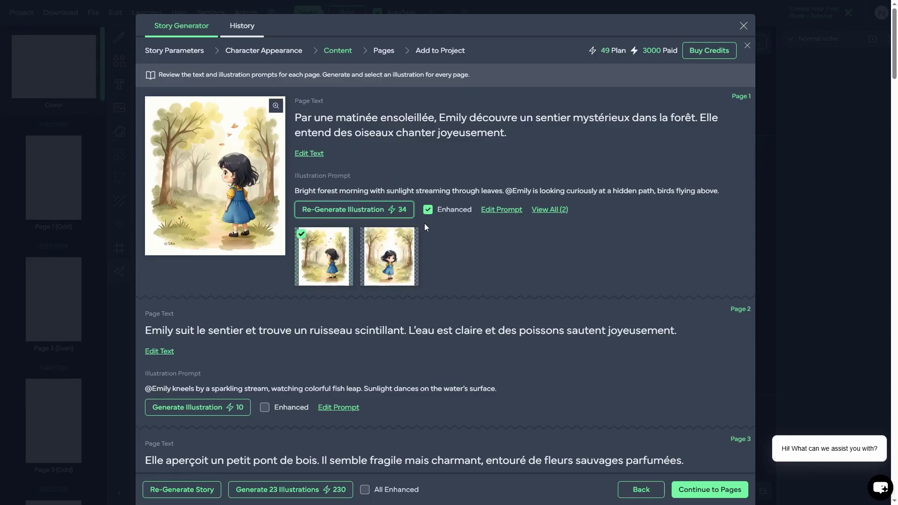
left_click(394, 265)
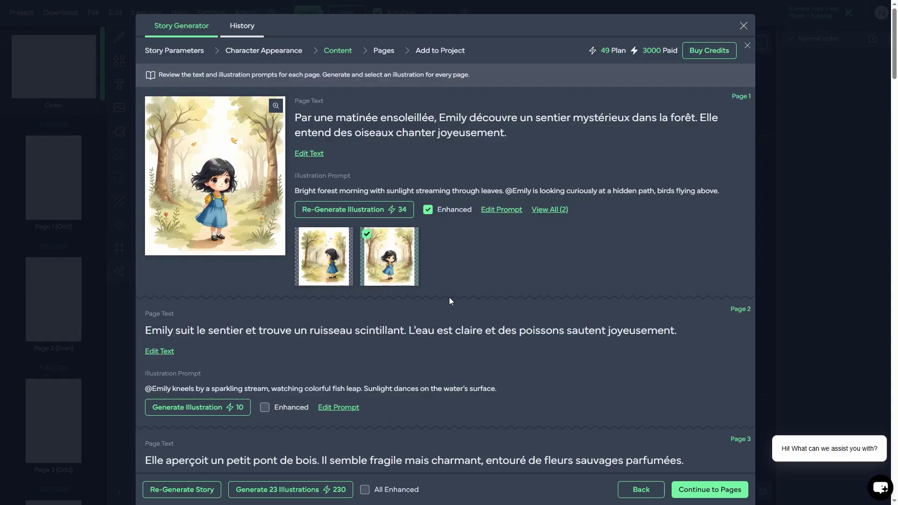
Enable Enhanced for all pages and generate the remaining 23 illustrations, looking over the finished pages.
left_click(365, 489)
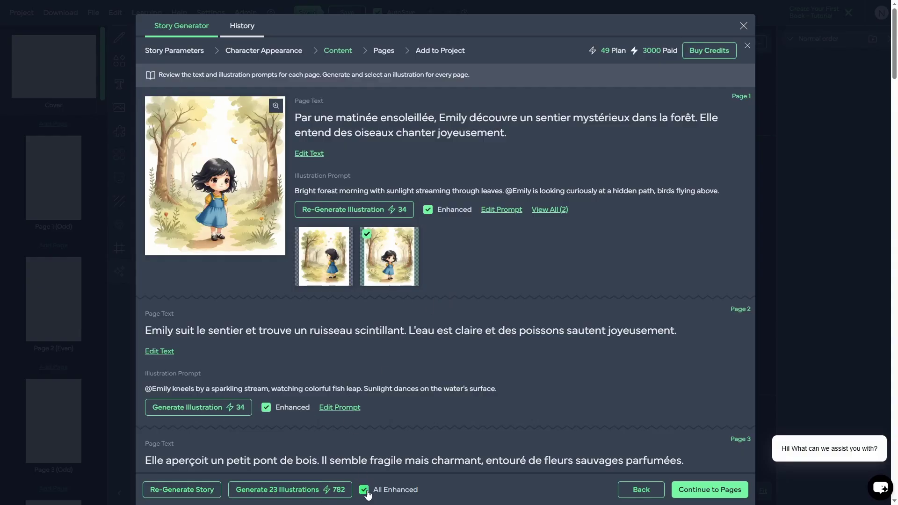
left_click(275, 492)
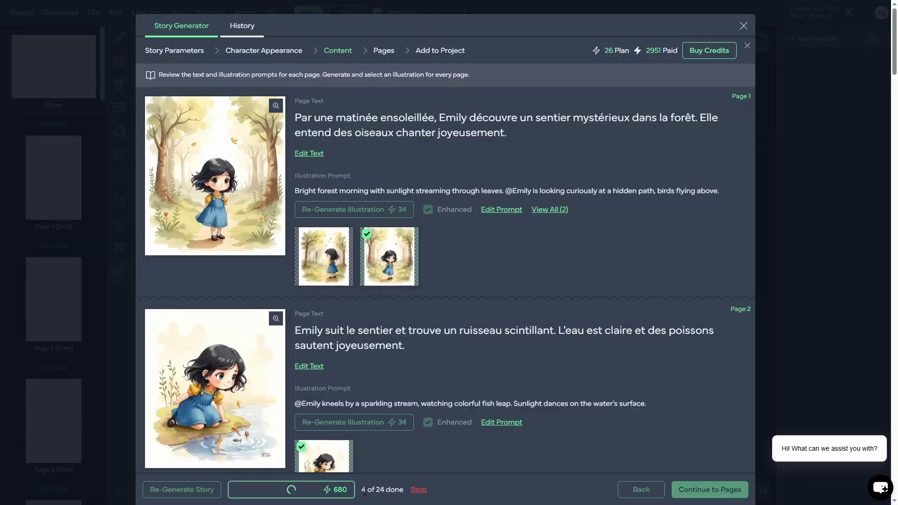
scroll(453, 344, "down", 3)
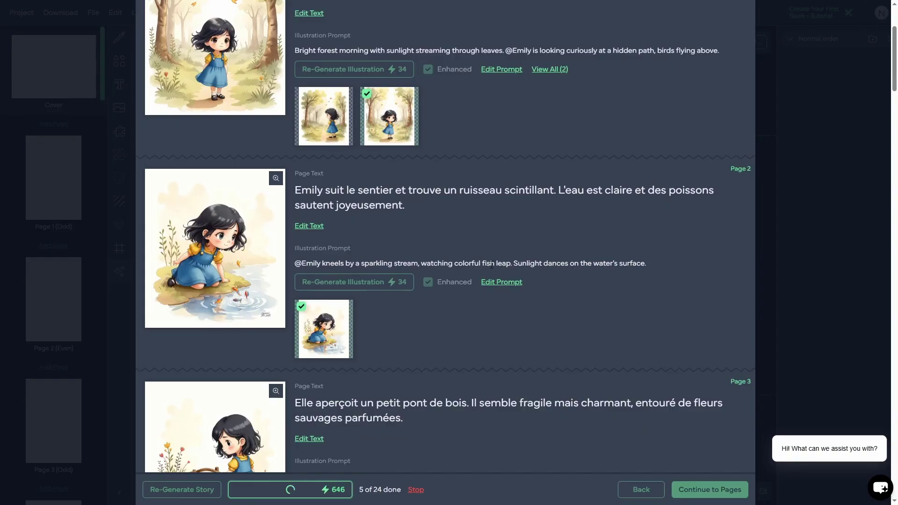
Look over the illustrations already generated for pages 1 to 13 while the remaining ones are being created.
scroll(217, 262, "up", 1)
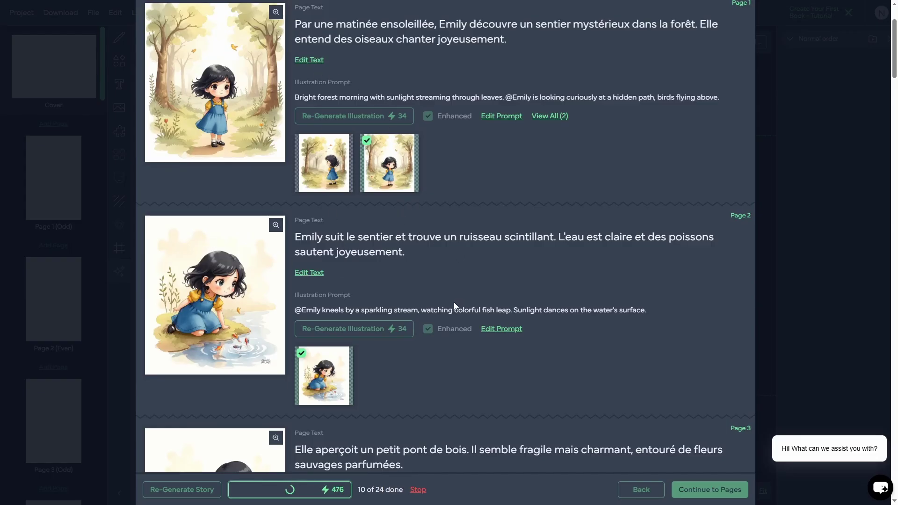
scroll(444, 306, "down", 6)
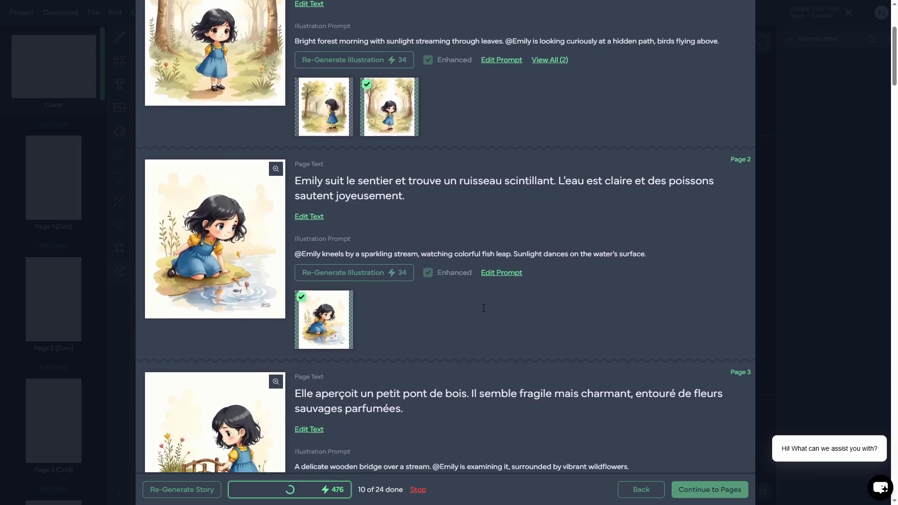
scroll(327, 262, "down", 10)
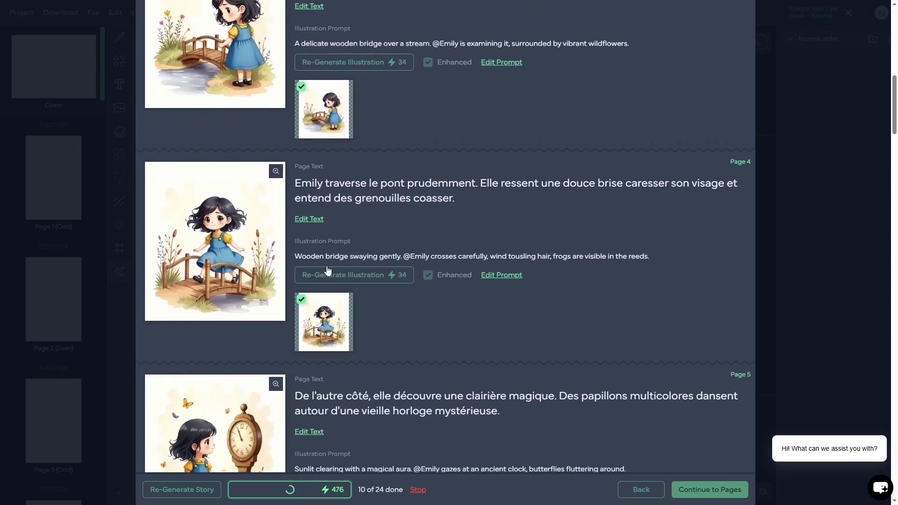
scroll(329, 275, "down", 8)
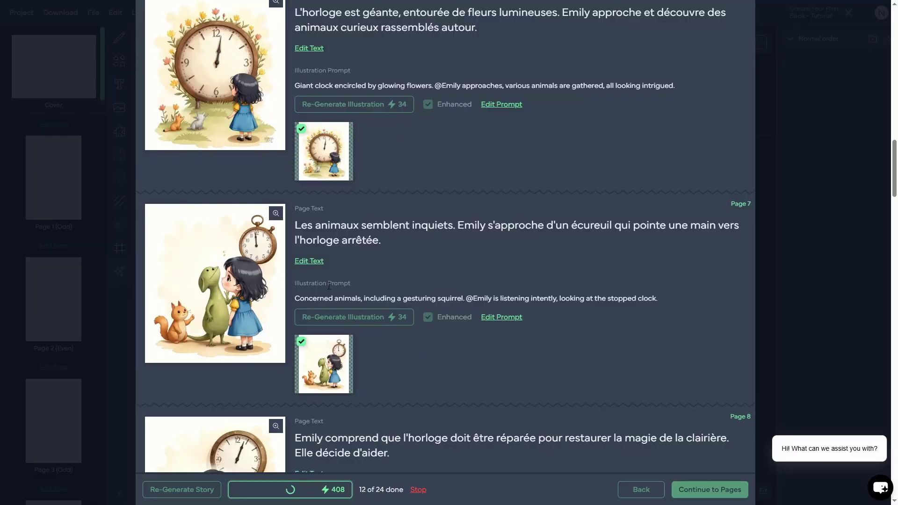
scroll(356, 309, "down", 7)
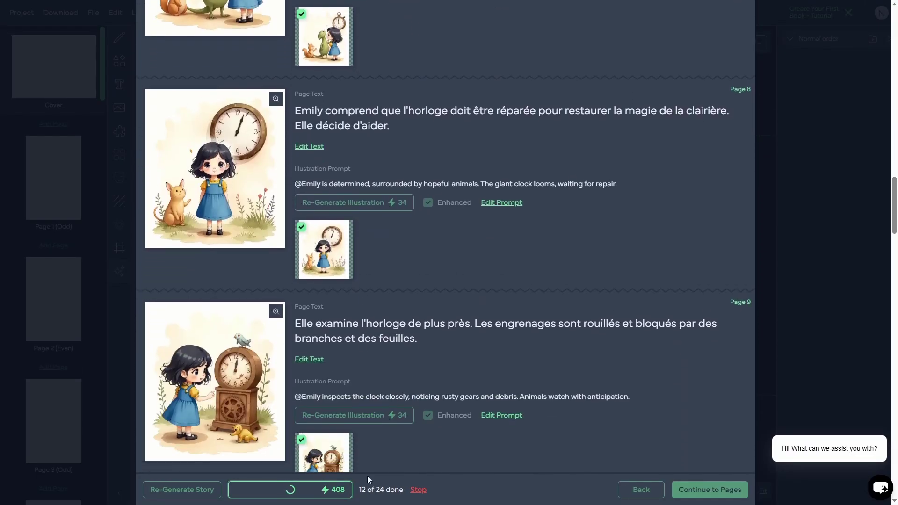
scroll(432, 322, "down", 12)
scroll(432, 322, "down", 7)
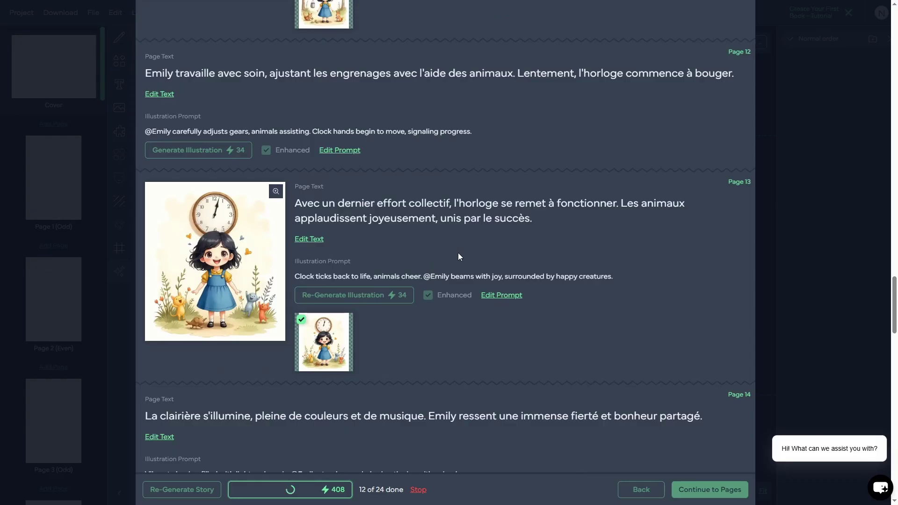
scroll(481, 265, "up", 7)
scroll(484, 272, "up", 1)
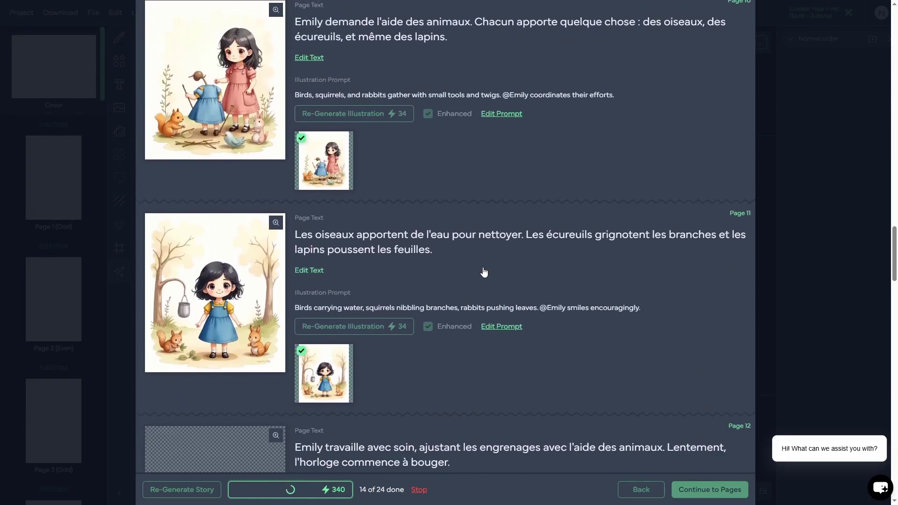
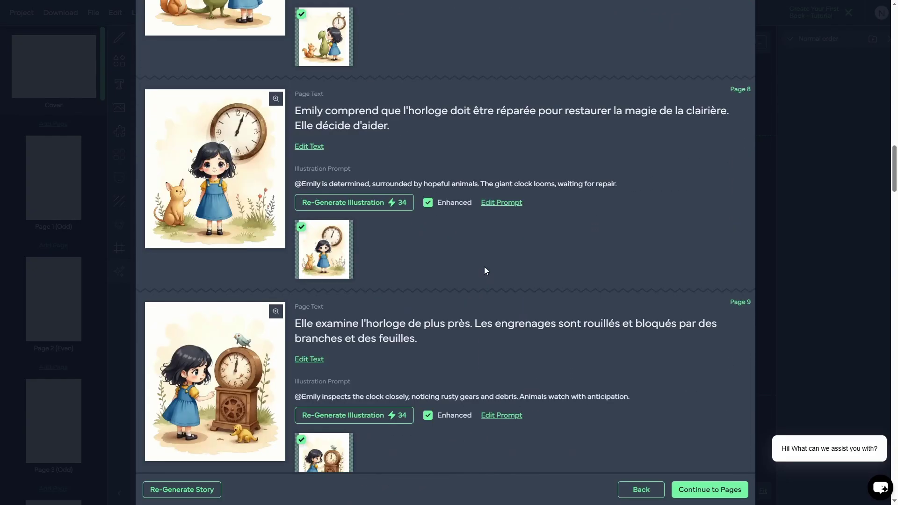
Check the finished illustrations from page 1 on and regenerate page 10's illustration, where Emily wears the wrong dress.
scroll(482, 274, "up", 5)
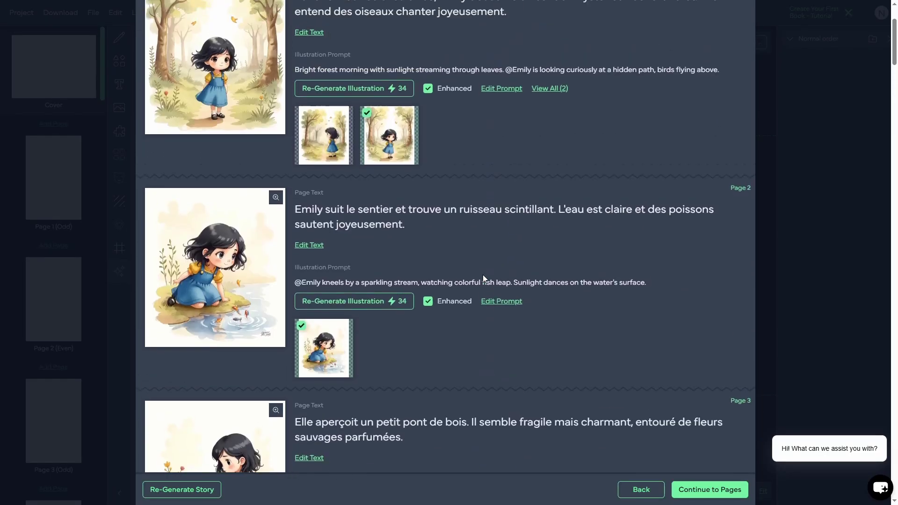
scroll(233, 230, "down", 4)
scroll(233, 231, "down", 5)
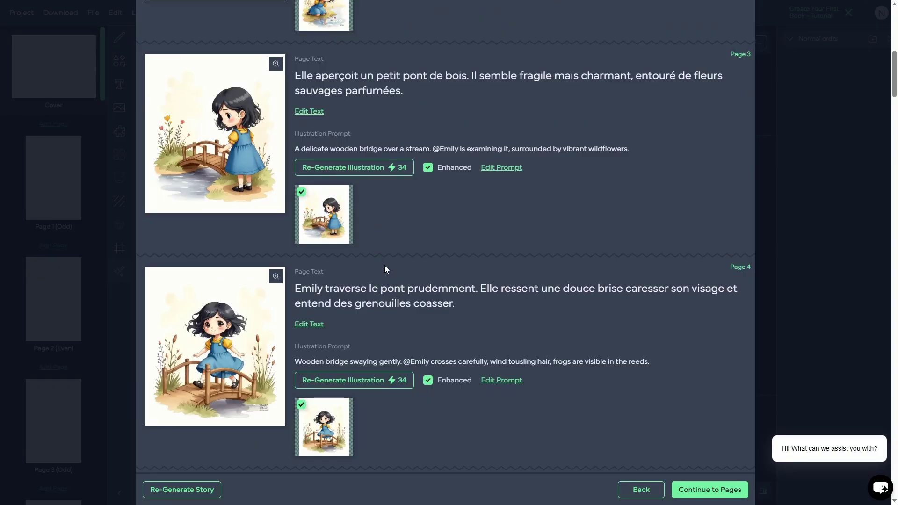
scroll(398, 264, "down", 3)
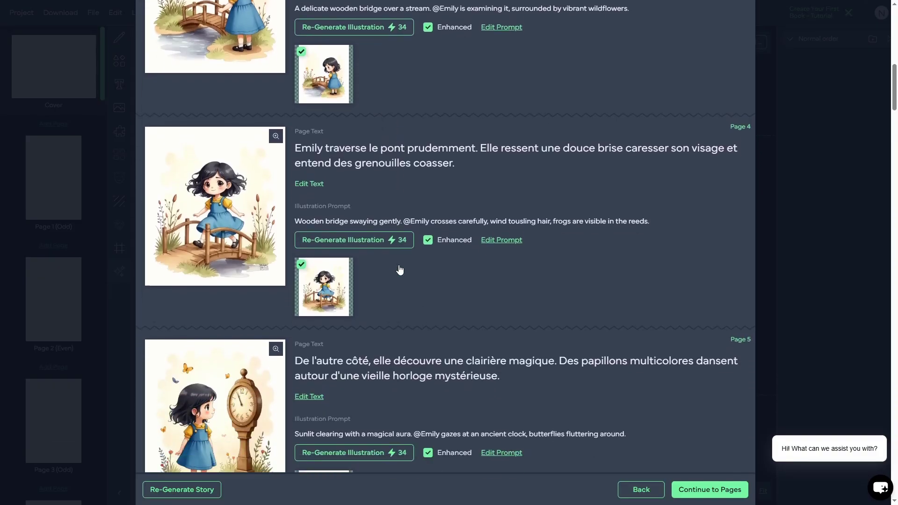
scroll(437, 306, "down", 3)
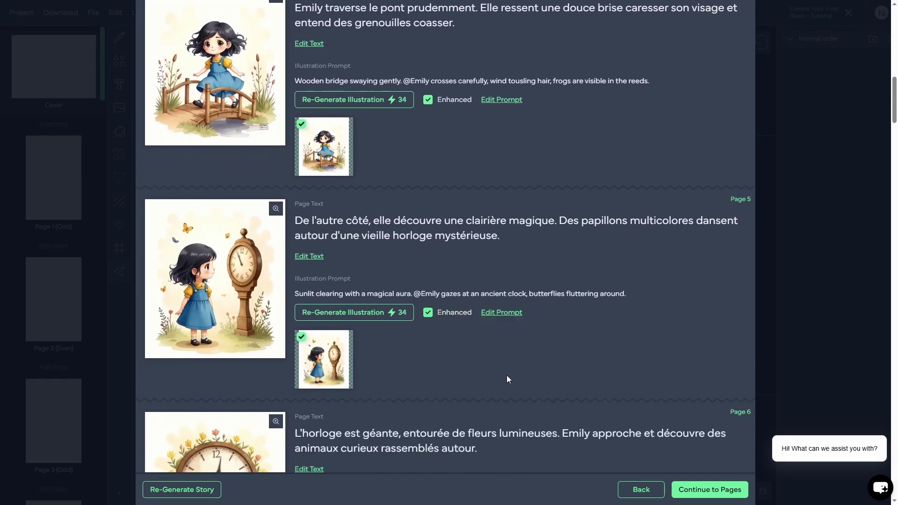
scroll(507, 375, "down", 5)
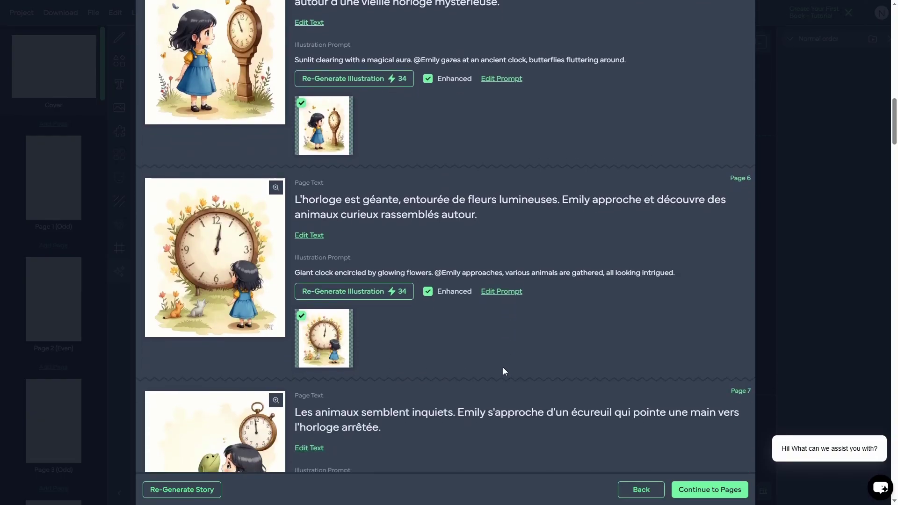
scroll(503, 371, "down", 6)
scroll(503, 368, "down", 7)
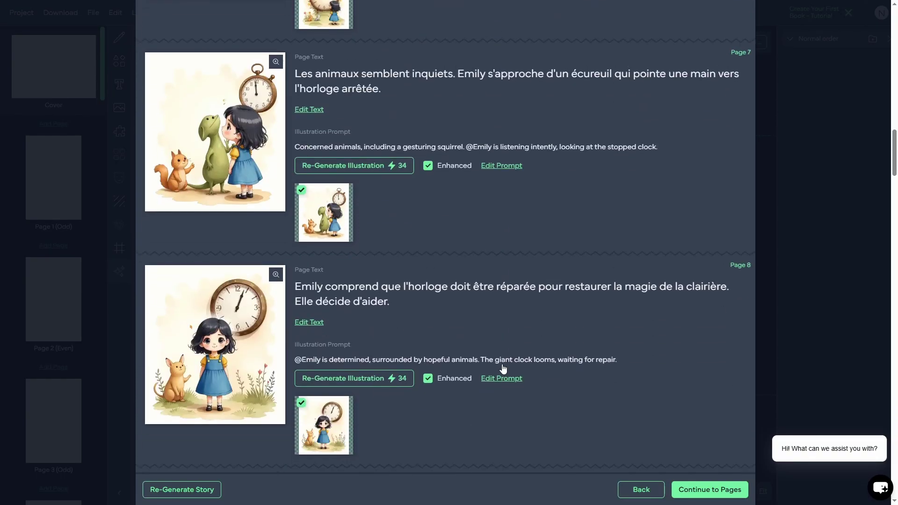
scroll(462, 370, "down", 5)
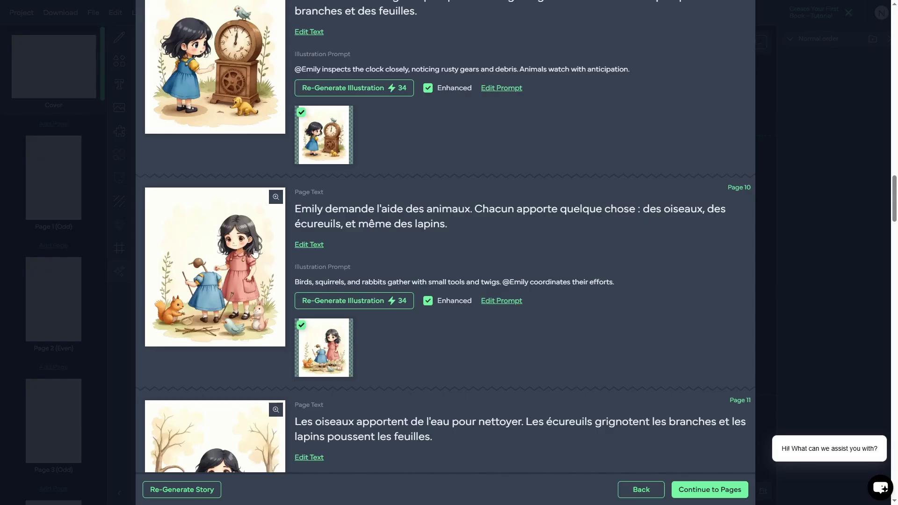
left_click(347, 305)
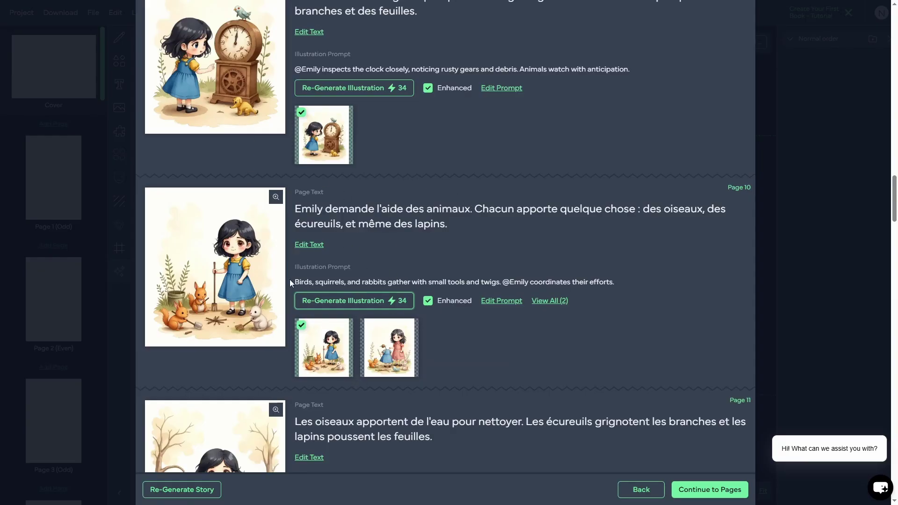
Review the illustrations up to page 24 and assign the story content to the first 24 interior pages.
scroll(395, 269, "down", 10)
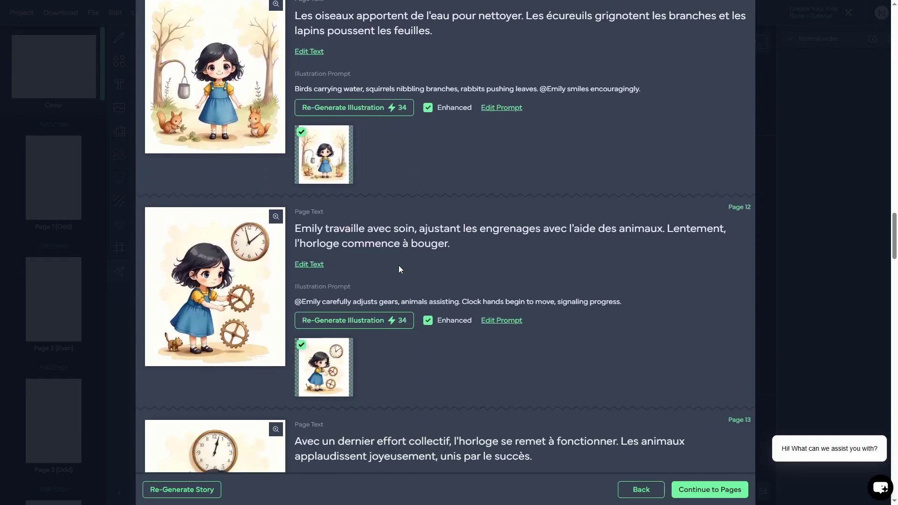
scroll(399, 268, "down", 18)
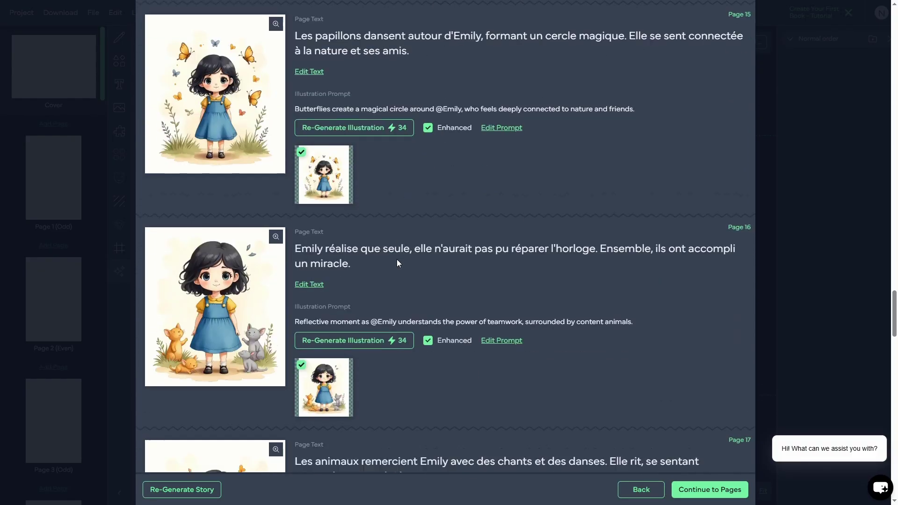
scroll(396, 259, "down", 20)
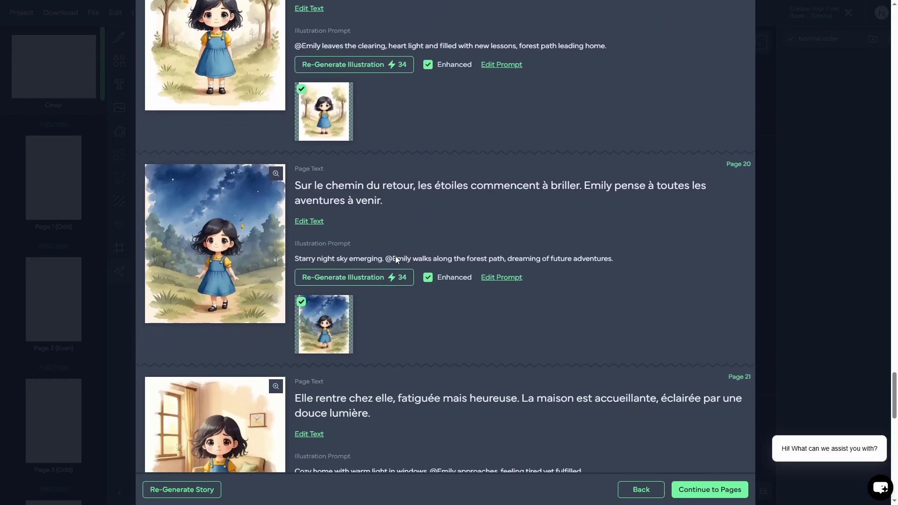
scroll(395, 258, "down", 11)
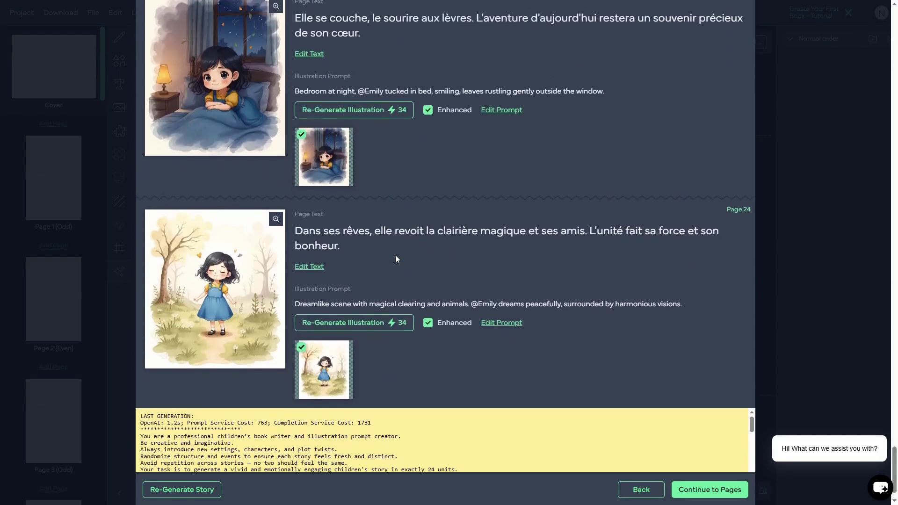
scroll(411, 211, "up", 6)
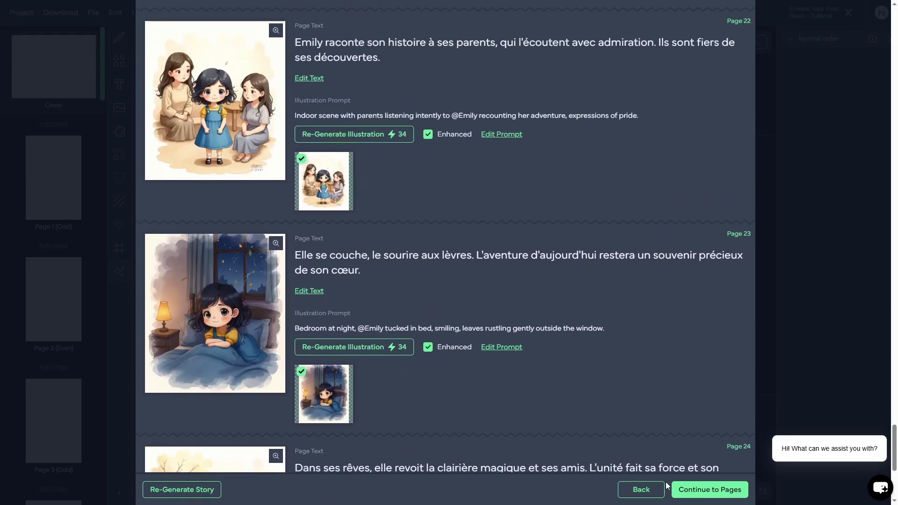
left_click(708, 490)
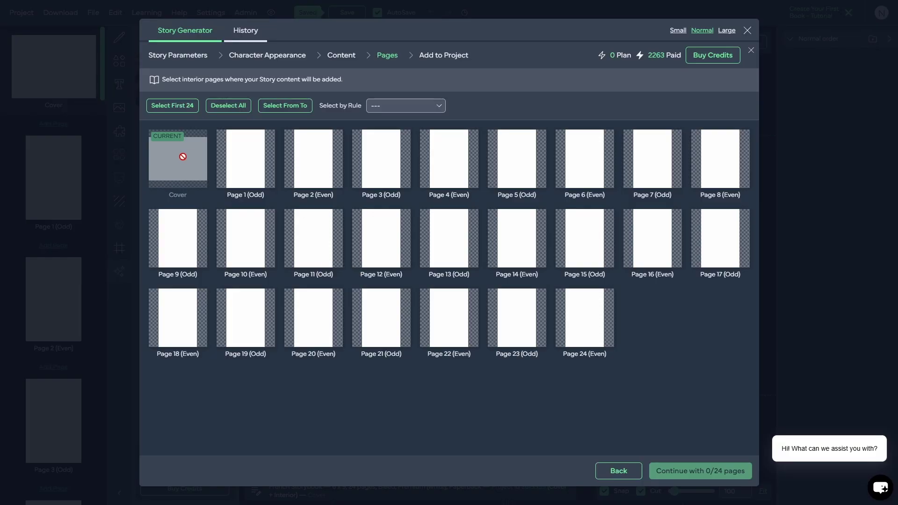
left_click(172, 112)
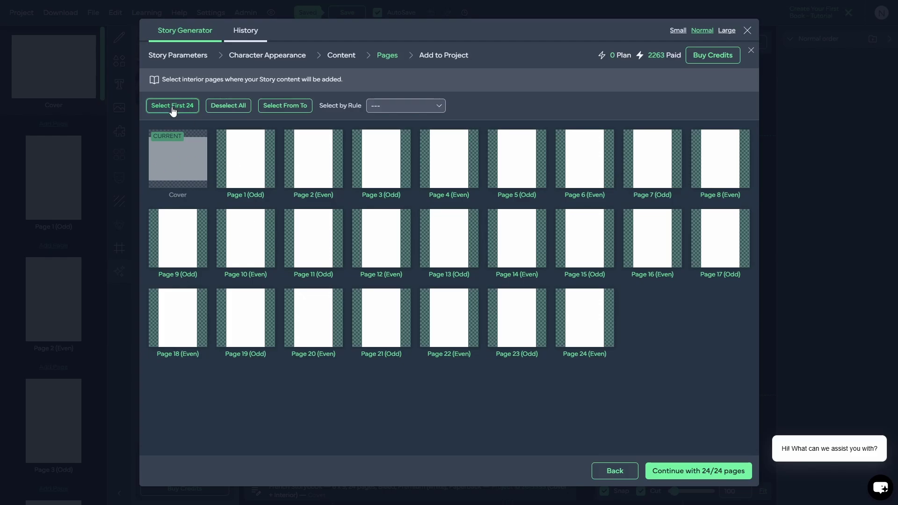
left_click(682, 471)
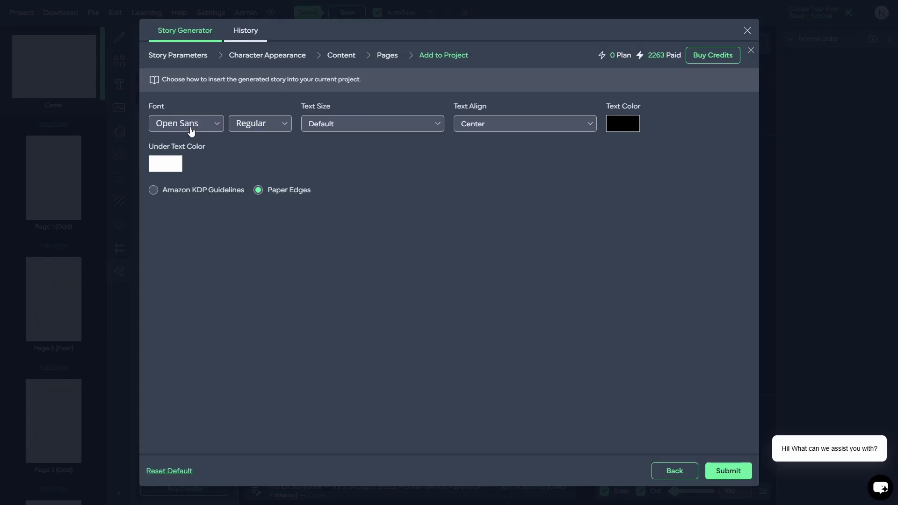
Insert the story into the project with the default Open Sans, centered text settings and check interior pages 1 to 3.
left_click(205, 126)
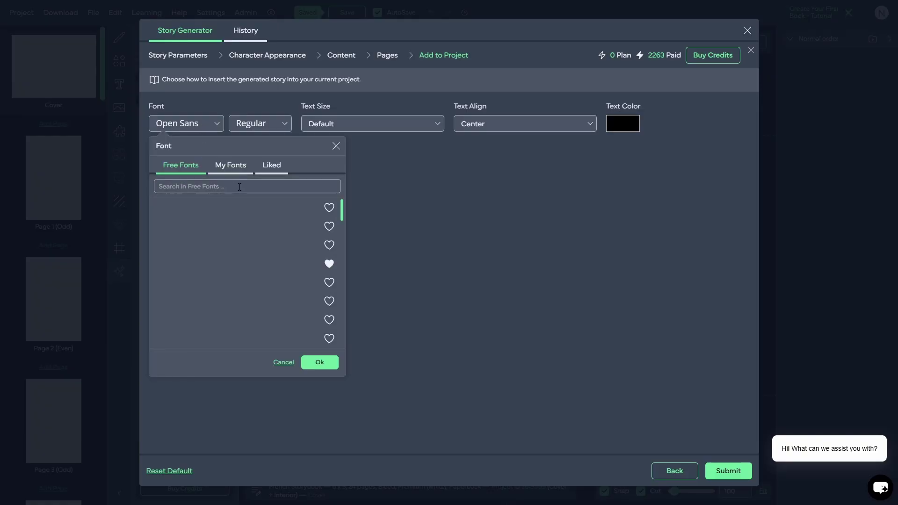
left_click(336, 146)
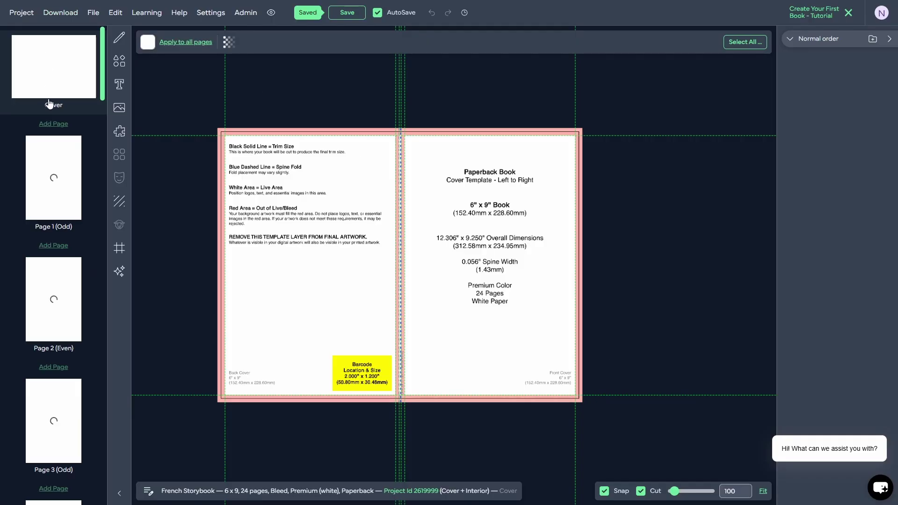
left_click(59, 189)
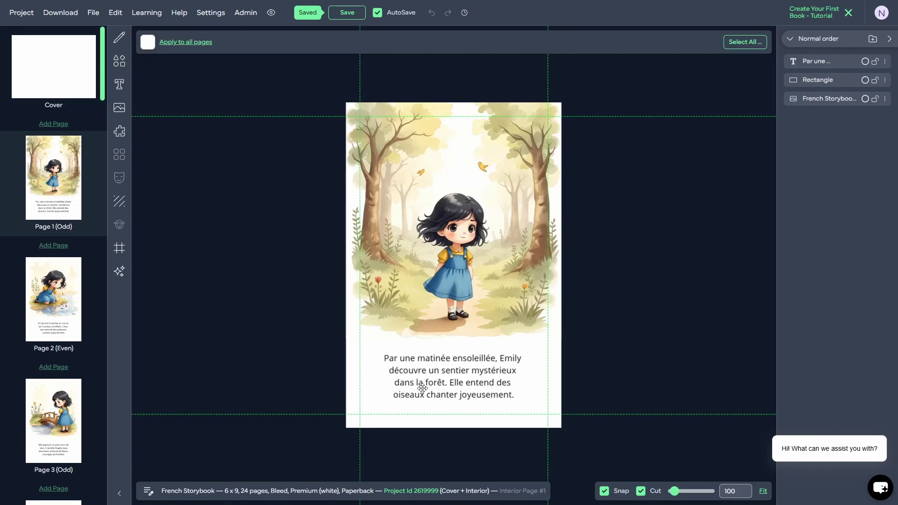
left_click(53, 302)
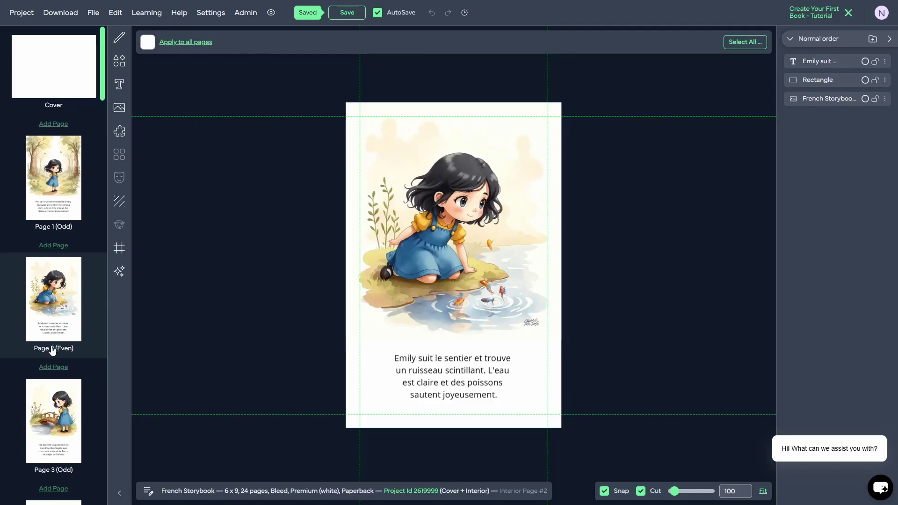
left_click(35, 412)
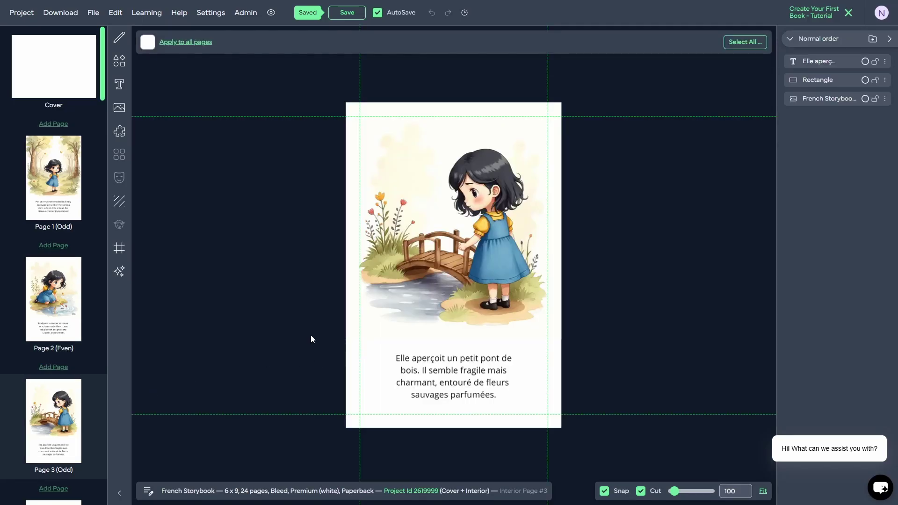
Hide the cover page's template overlay by setting its opacity to 0.
left_click(64, 66)
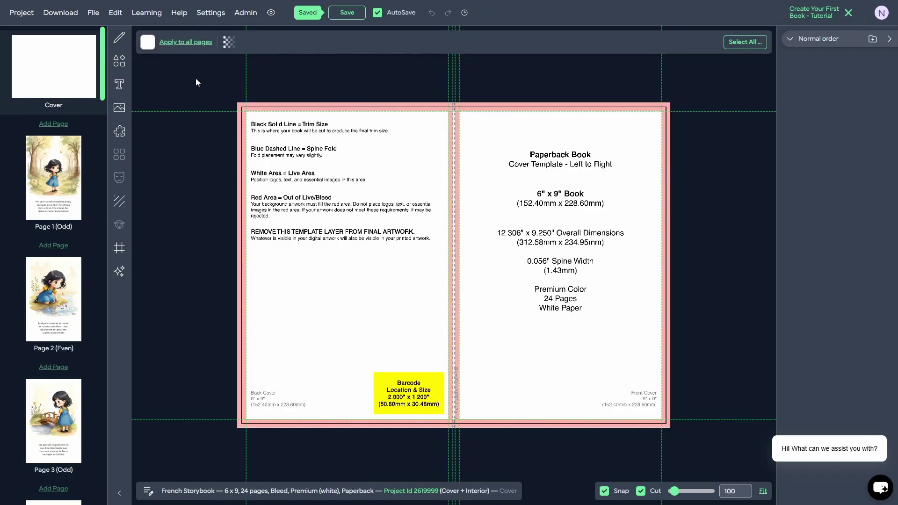
left_click(229, 47)
left_click_drag(330, 88, 226, 89)
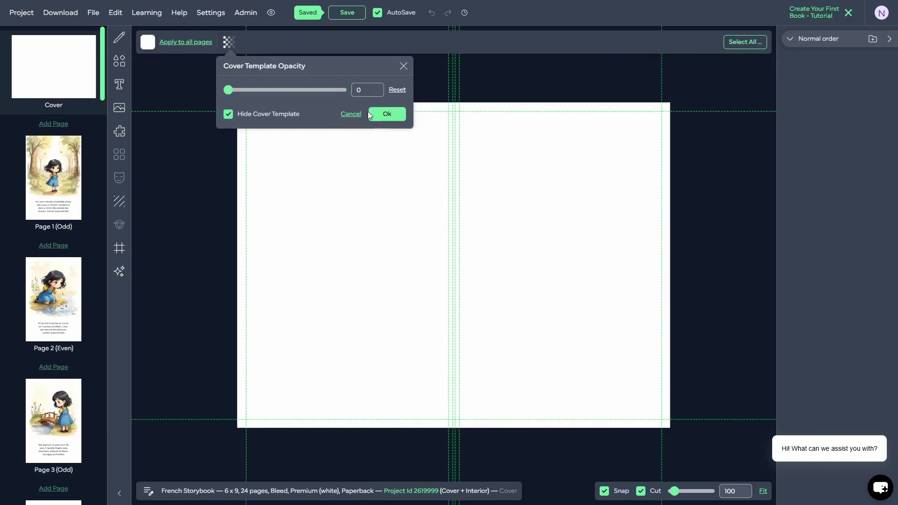
left_click(391, 115)
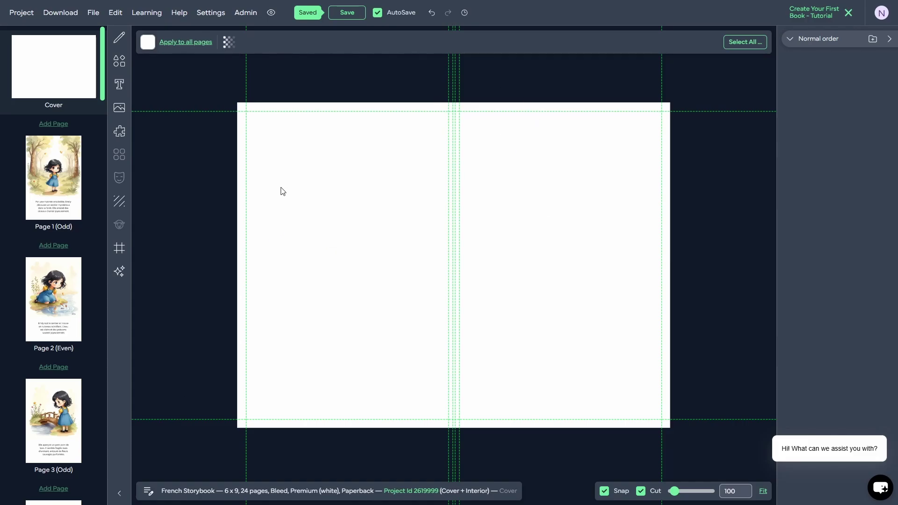
Open the AI Image Generator with the blank cover page active.
left_click(121, 277)
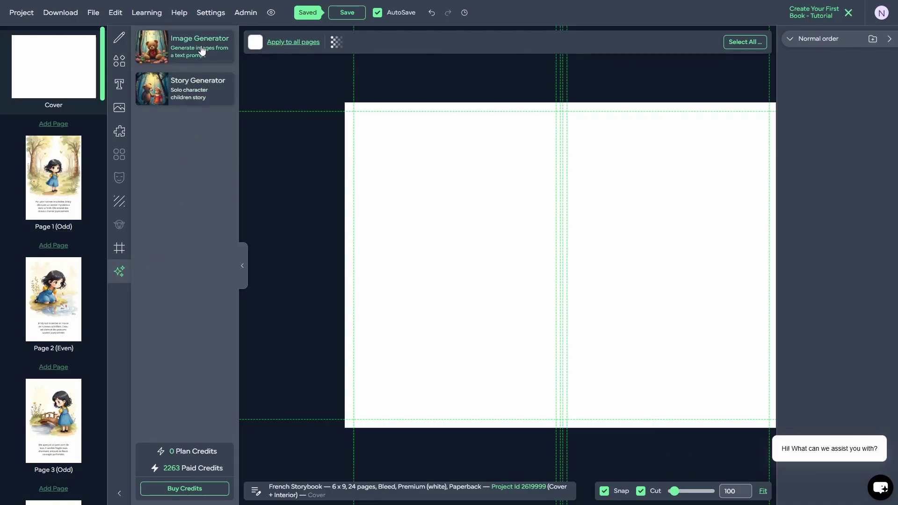
scroll(64, 333, "down", 10)
scroll(64, 333, "up", 10)
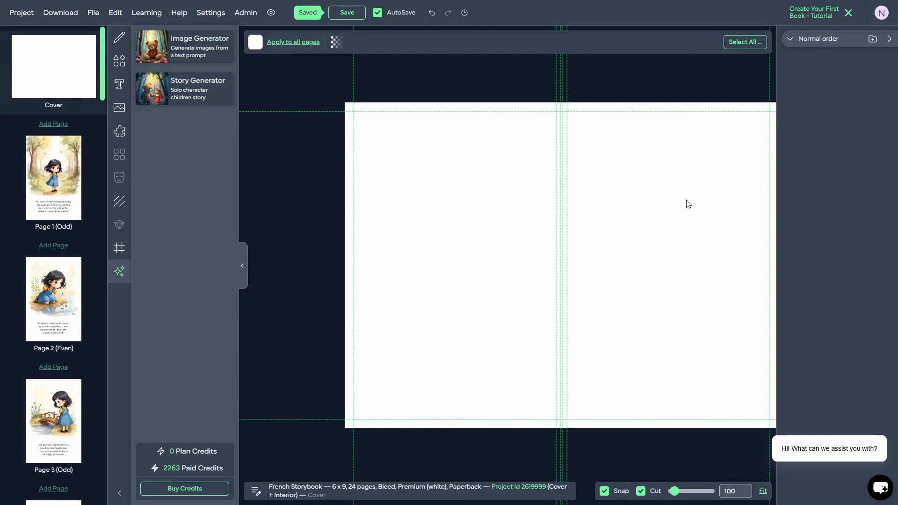
left_click(185, 44)
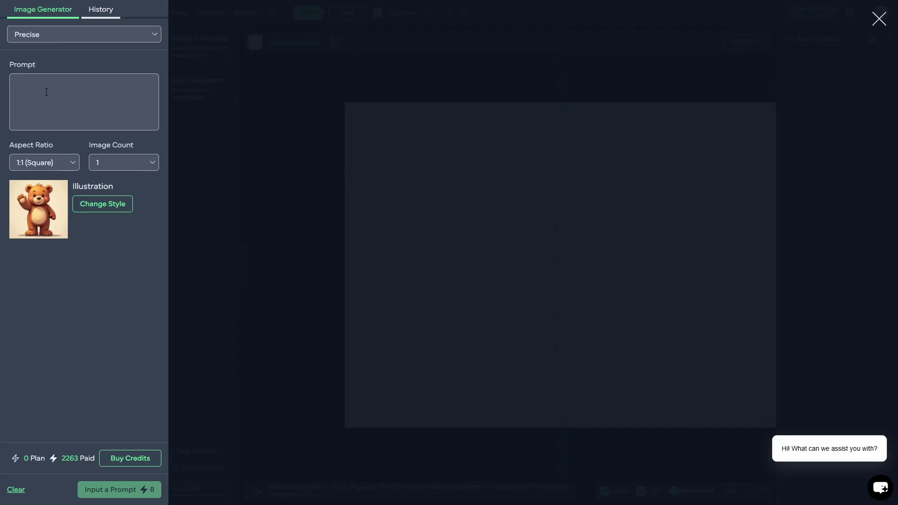
Change the image style from the styles gallery to Watercolor.
left_click(103, 206)
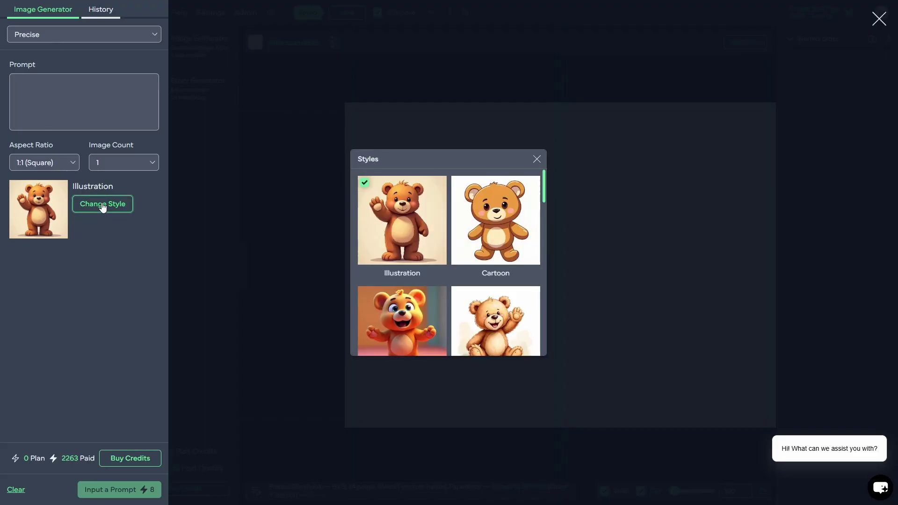
left_click_drag(545, 194, 548, 218)
left_click(495, 197)
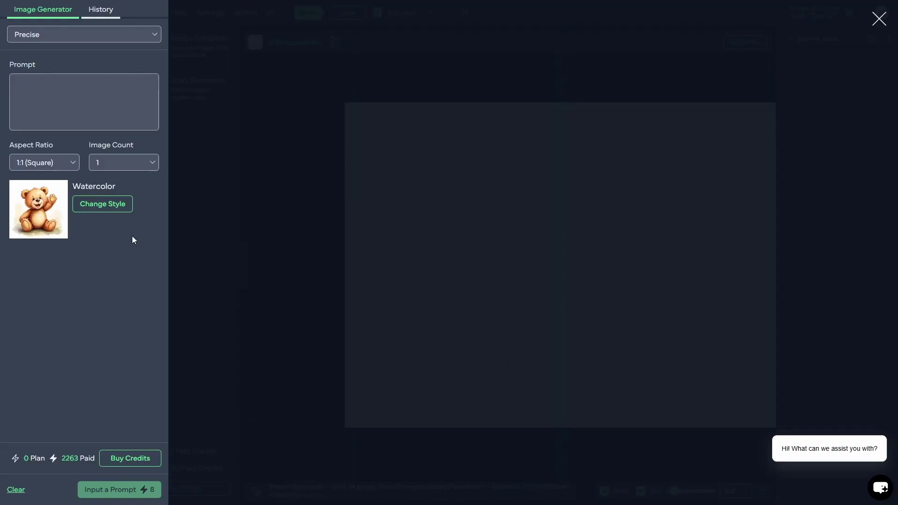
Generate four images from "A peaceful forest path that is empty of human beings but is lush with nature, birds, frogs next to a winding river and sunshine".
left_click(89, 95)
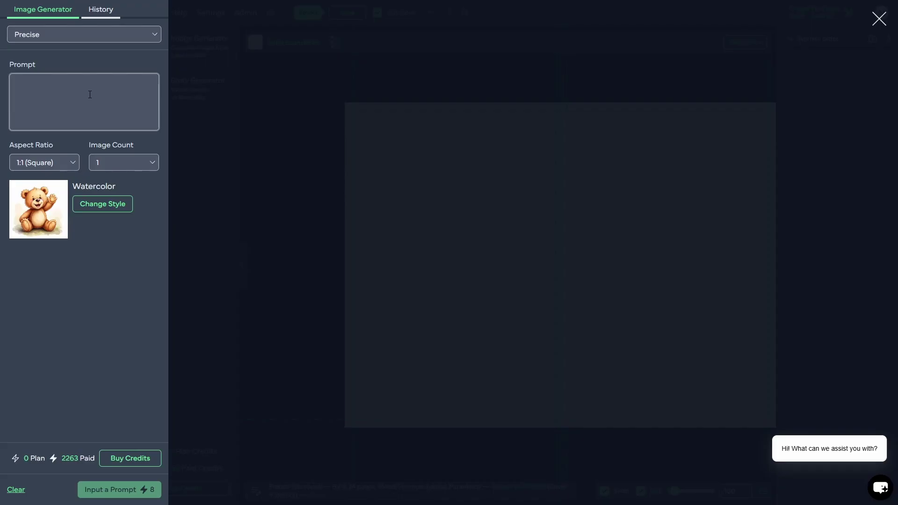
type("A peaceful forest path that is empty of human beings but is lush with nature, birds, frogs next to a winding river and sunshine")
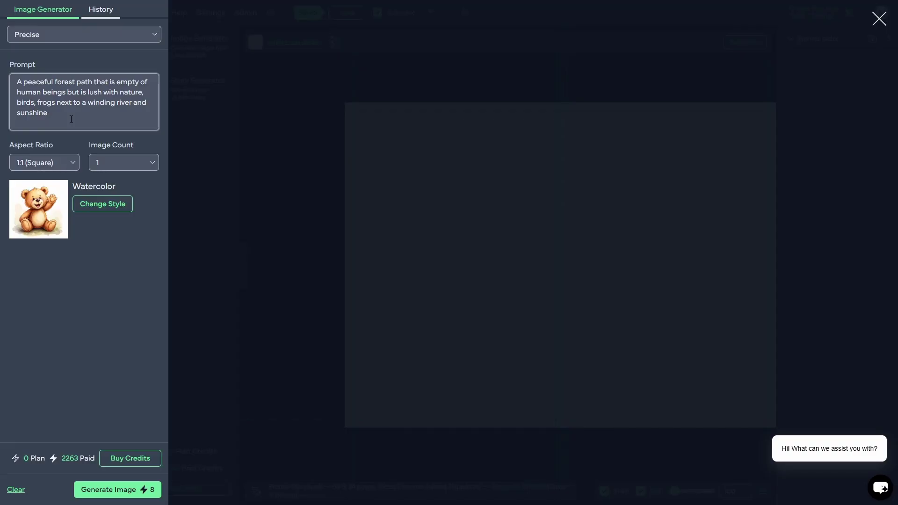
left_click(108, 165)
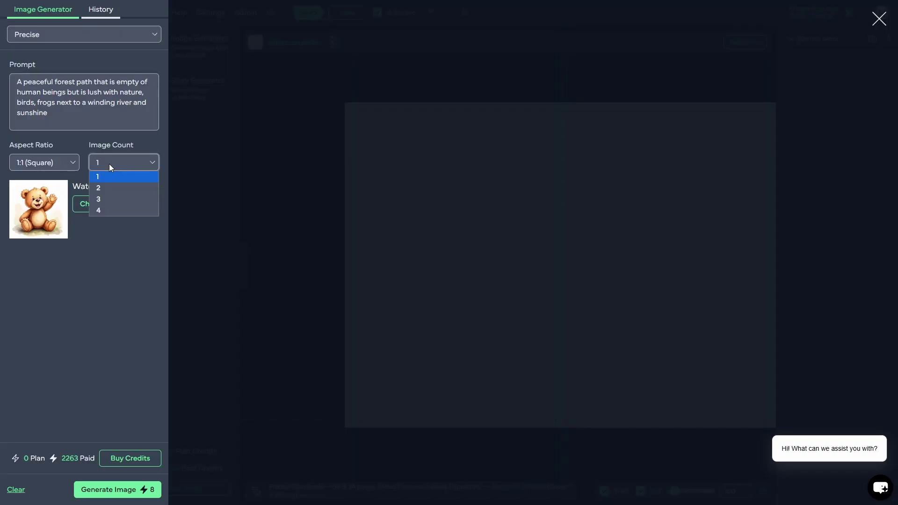
left_click(99, 213)
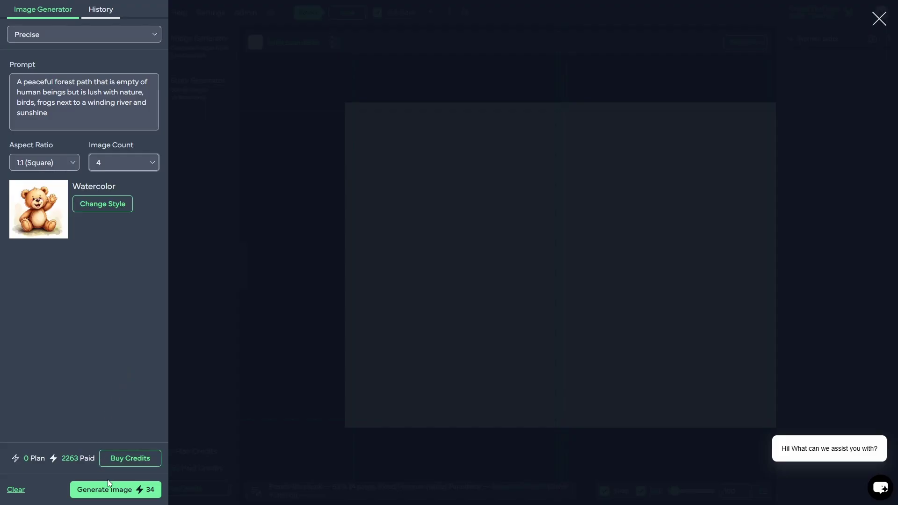
left_click(104, 495)
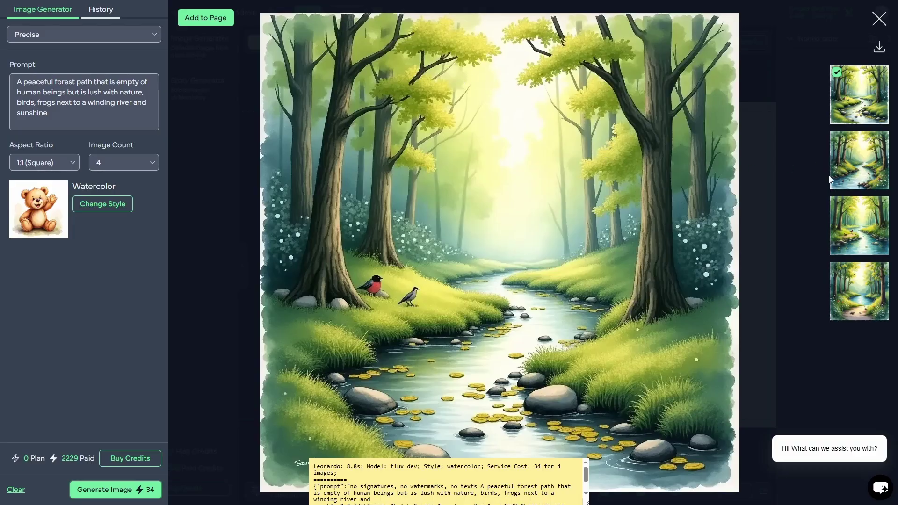
Compare the four generated forest images and add the third one, with the red-breasted bird beside the river, to the cover page.
left_click(859, 161)
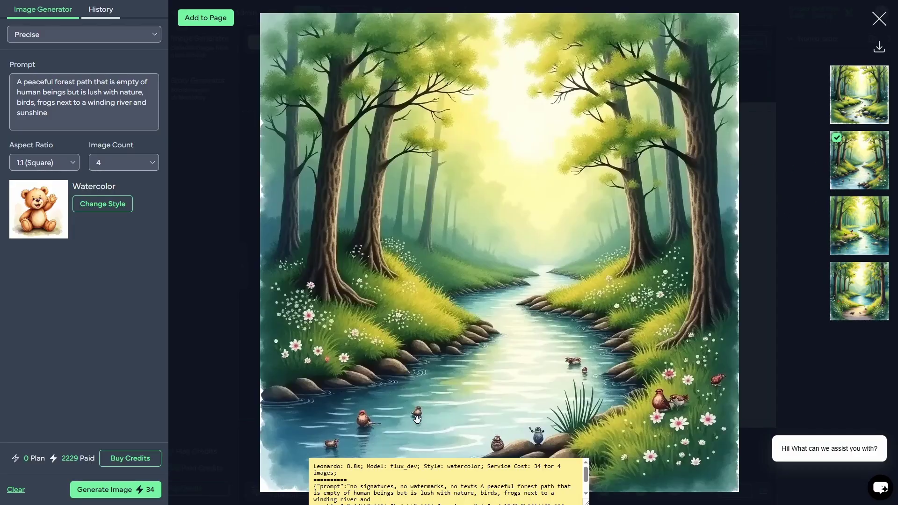
left_click(858, 230)
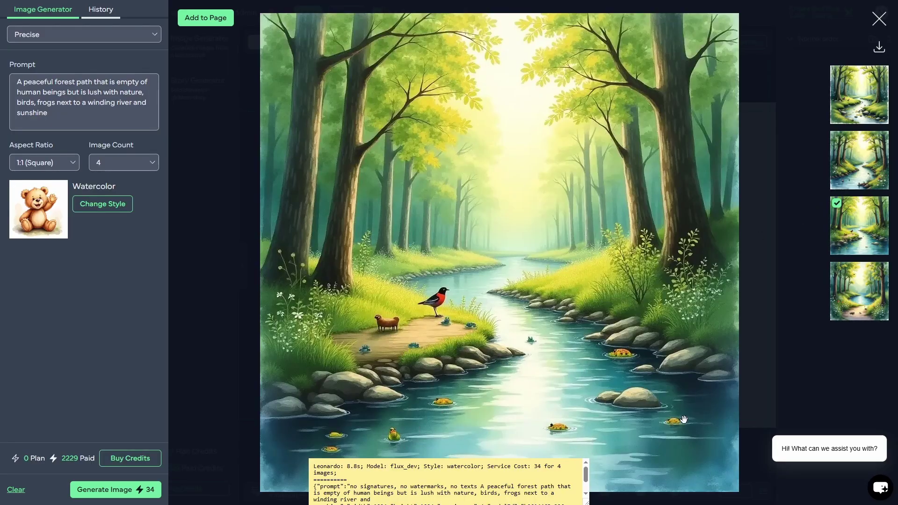
left_click(865, 296)
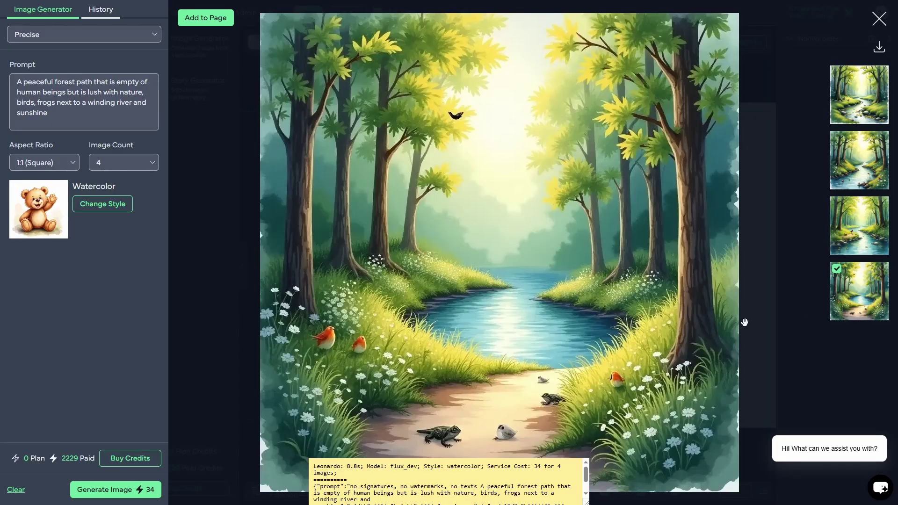
left_click(866, 245)
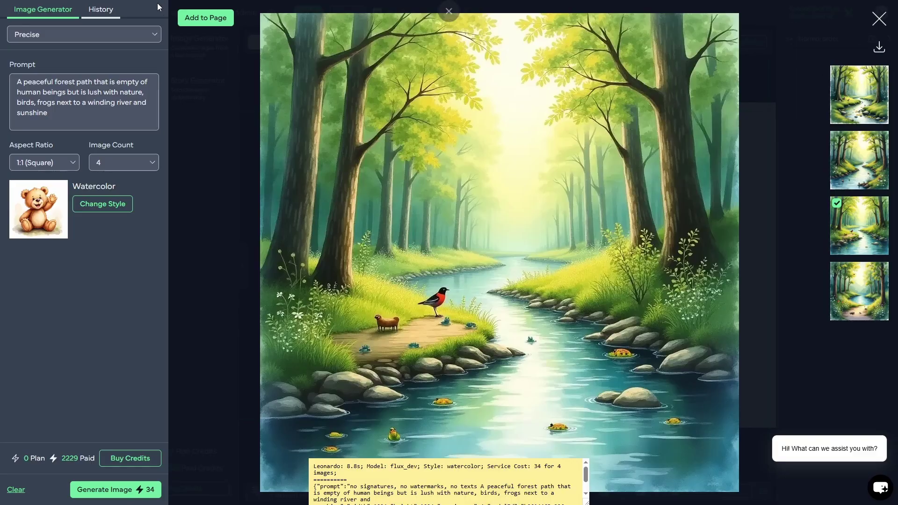
left_click(211, 22)
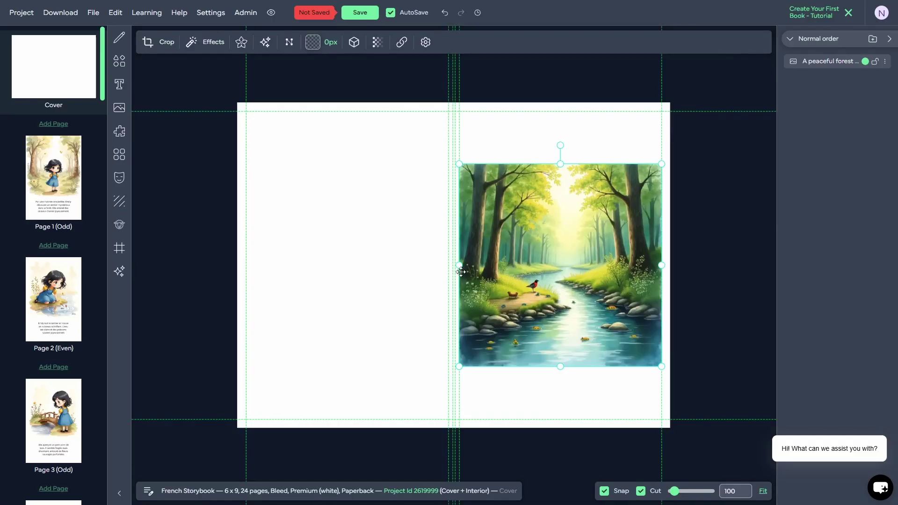
Enlarge and reposition the forest image until it fills the whole cover spread, covering the back, spine and front.
left_click_drag(524, 271, 298, 205)
left_click_drag(402, 244, 584, 246)
left_click_drag(628, 306, 748, 425)
left_click_drag(598, 332, 572, 329)
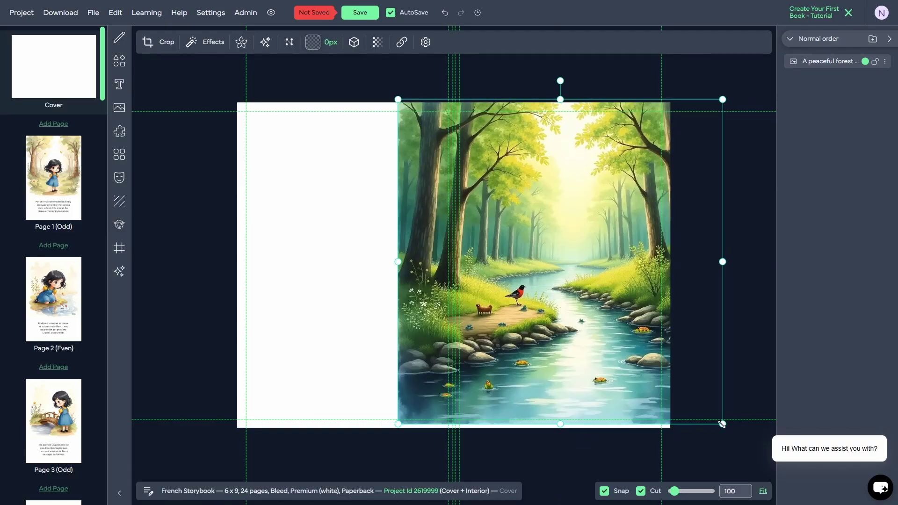
left_click_drag(723, 424, 735, 436)
left_click_drag(581, 307, 578, 301)
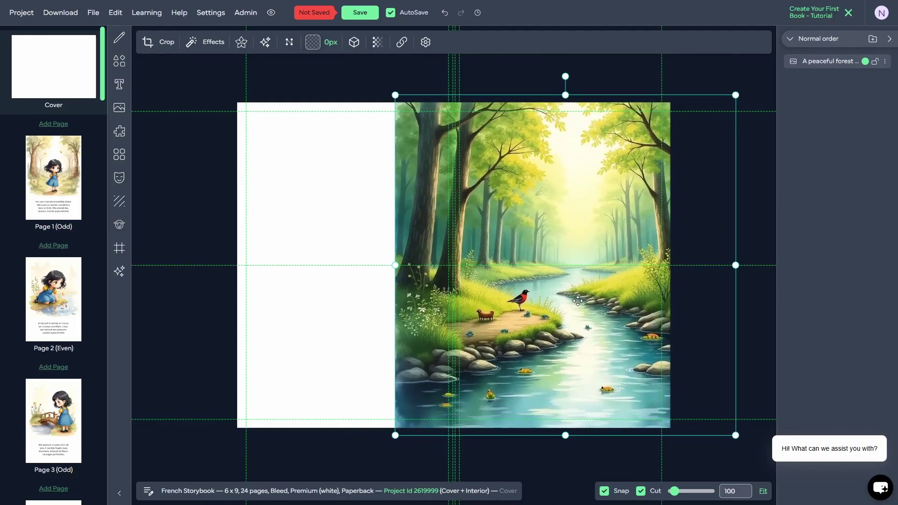
left_click_drag(395, 95, 220, 61)
left_click_drag(416, 272, 433, 363)
left_click_drag(268, 287, 234, 285)
left_click_drag(349, 290, 349, 298)
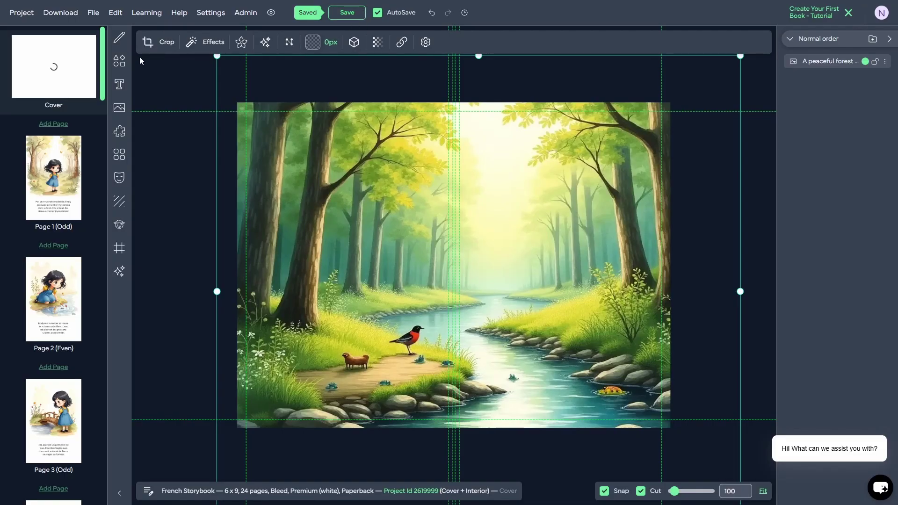
Add a heading to the cover and place it over the bright upper area of the front cover.
left_click(119, 85)
left_click(185, 42)
left_click_drag(540, 269, 619, 201)
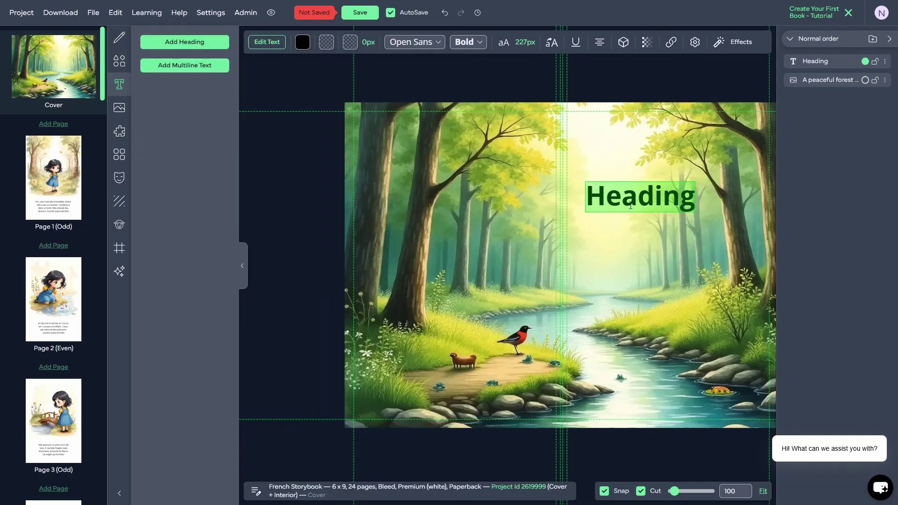
Replace the heading text with "This Would / Be The / Title" on three lines and move it slightly lower on the front cover.
type("This would")
key("Return")
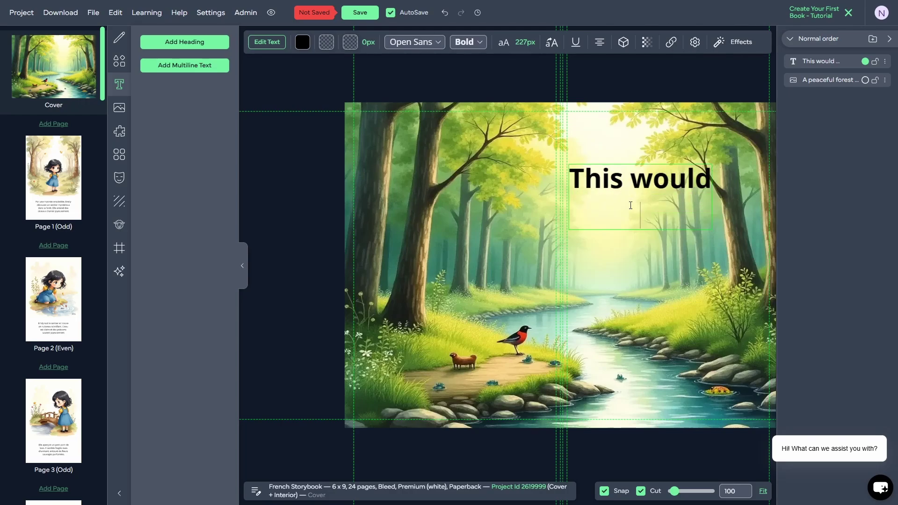
type("Be The")
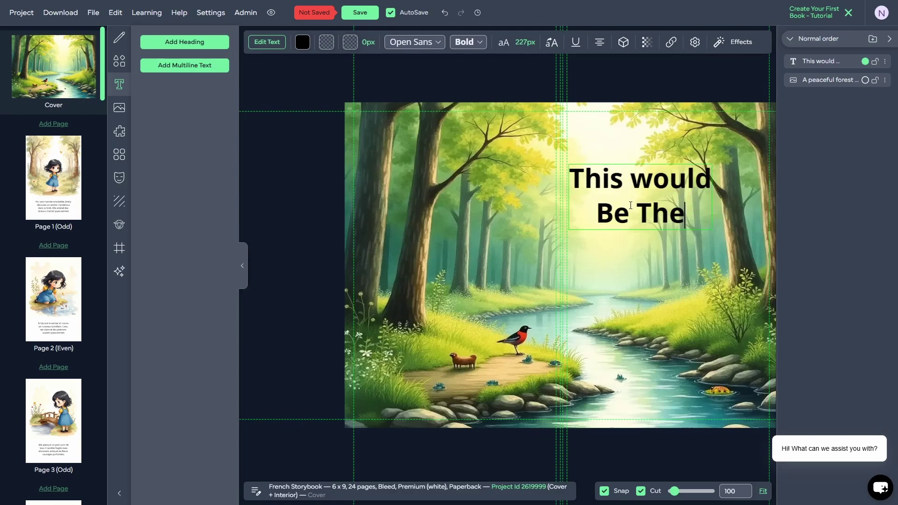
key("Return")
type("Title")
left_click(653, 162)
key("BackSpace")
type("W")
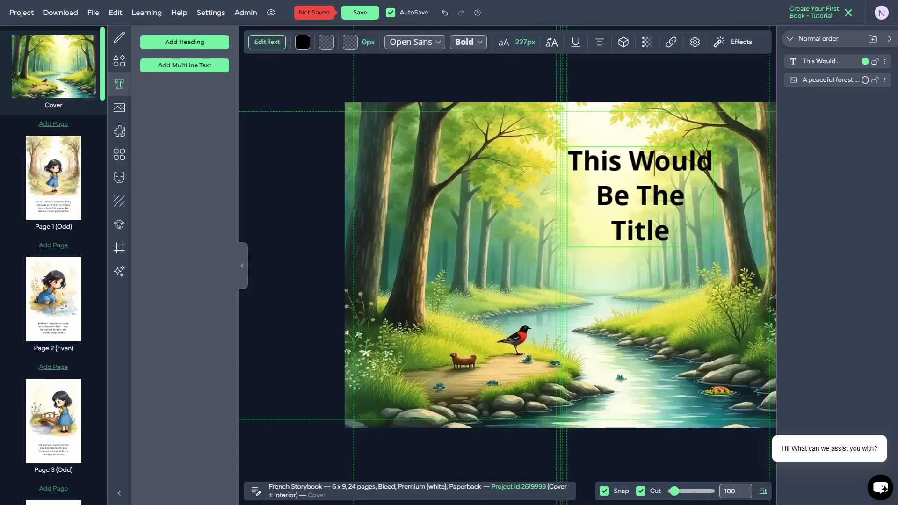
left_click(638, 302)
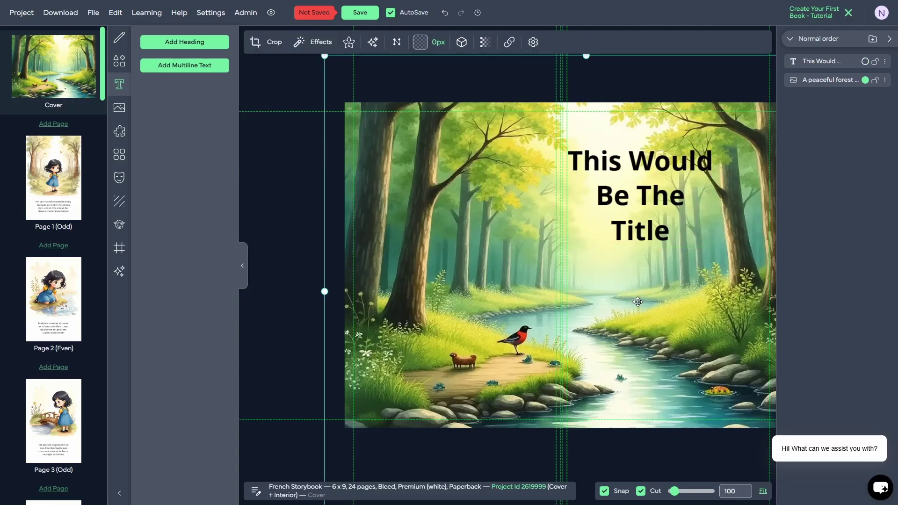
left_click_drag(629, 187, 631, 218)
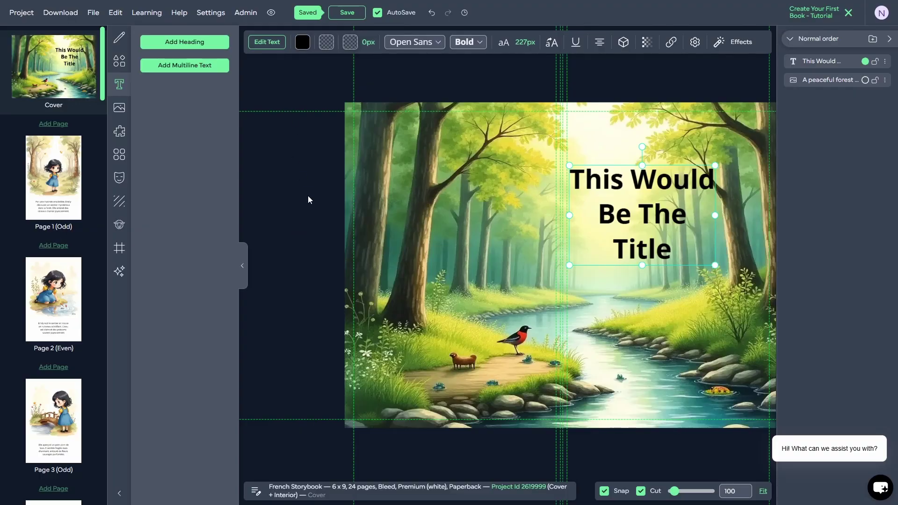
Preview the book in Book View and page through it from the cover to page 24.
left_click(273, 14)
left_click(225, 37)
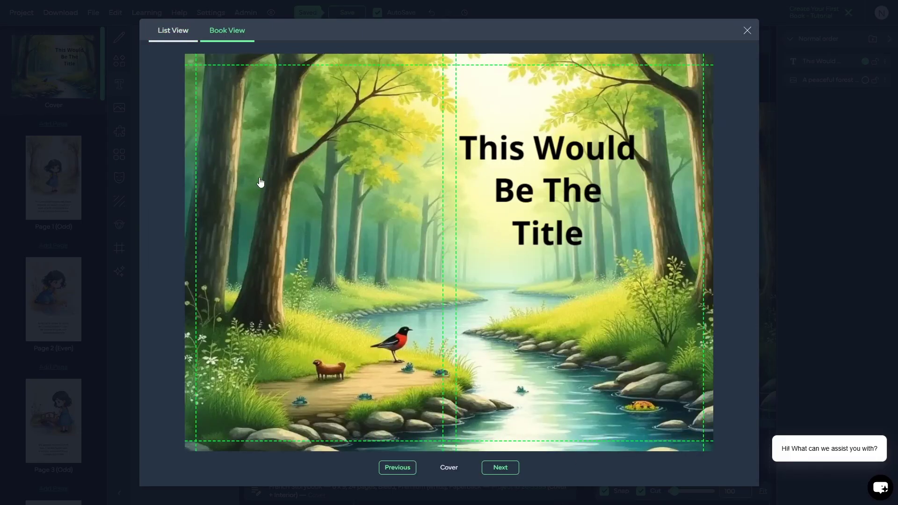
left_click(502, 468)
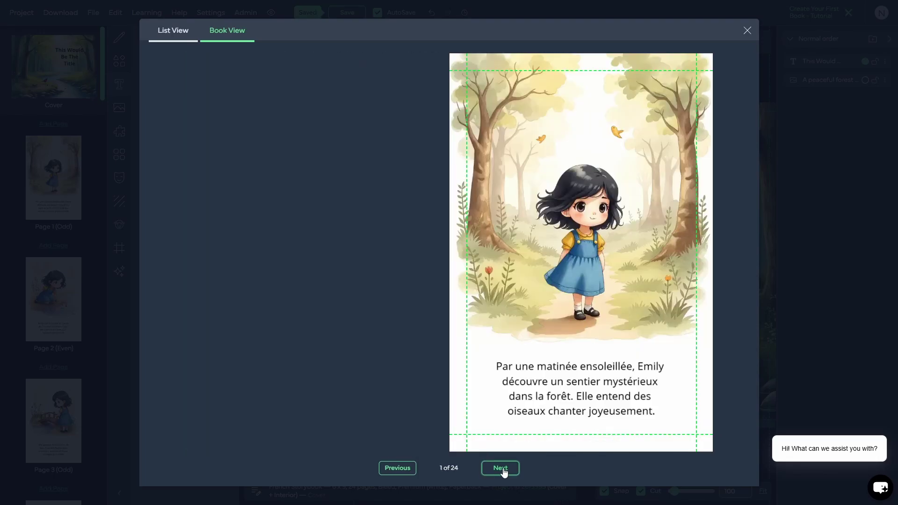
left_click(502, 468)
left_click(502, 469)
left_click(501, 468)
left_click(501, 468)
left_click(502, 469)
left_click(501, 469)
left_click(502, 469)
left_click(502, 469)
left_click(502, 469)
left_click(502, 469)
left_click(501, 469)
left_click(501, 468)
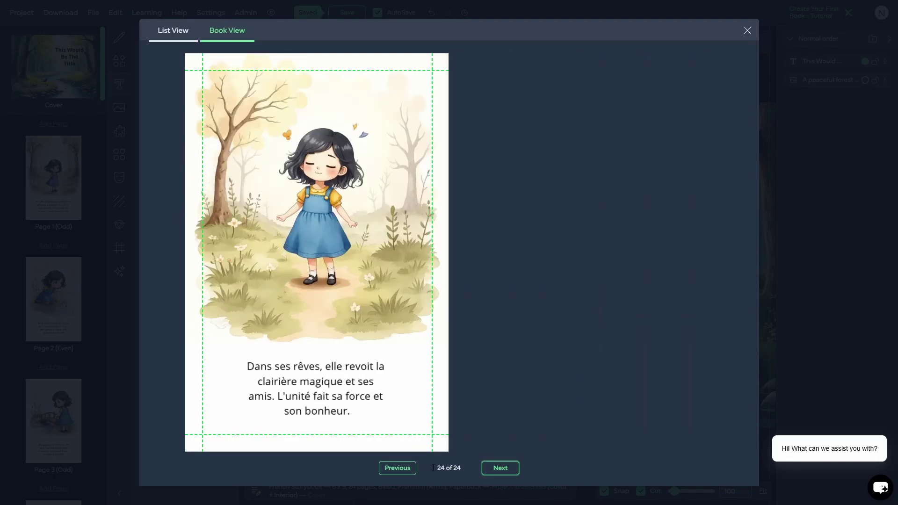
Page back from page 24 toward the opening pages and close the book preview.
left_click(398, 468)
left_click(398, 468)
left_click(398, 469)
left_click(398, 468)
left_click(397, 468)
left_click(398, 469)
left_click(398, 468)
left_click(397, 468)
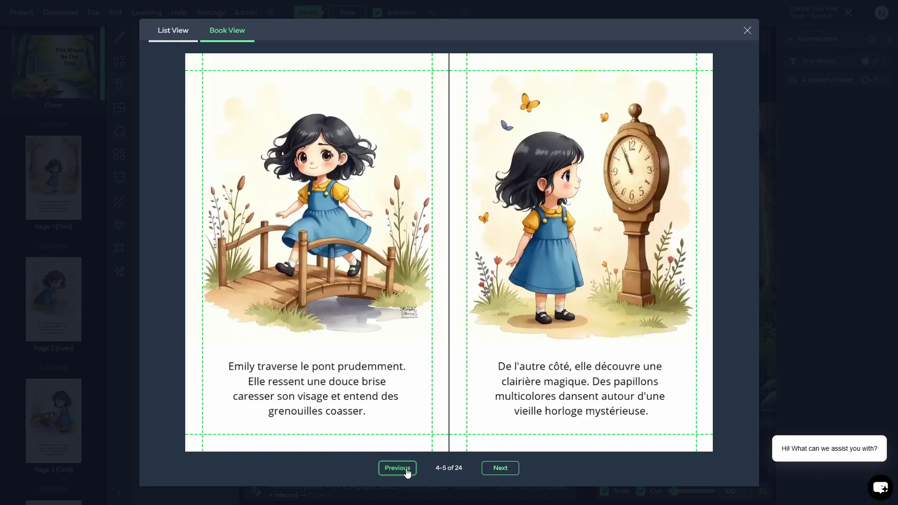
left_click(398, 468)
left_click(398, 468)
left_click(747, 30)
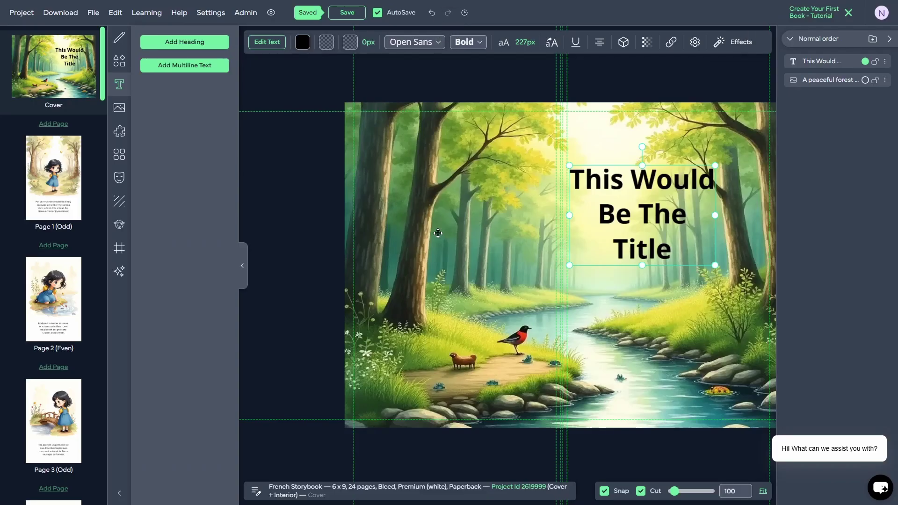
Open the download options for the project.
left_click(59, 12)
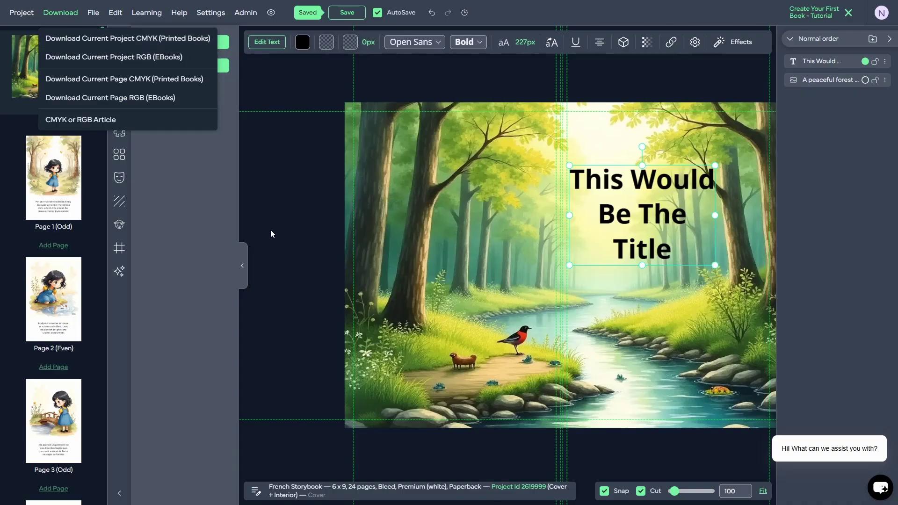